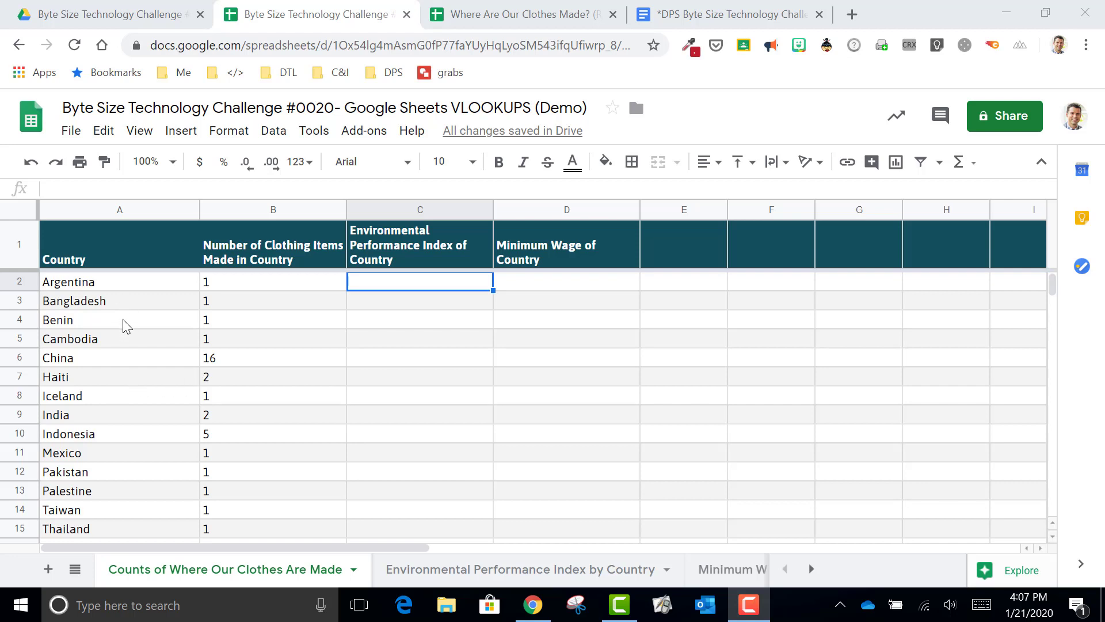
# - Look over the country list in the clothing counts sheet and glance at the Environmental Performance Index by Country sheet
pyautogui.scroll(-1, 123, 319)
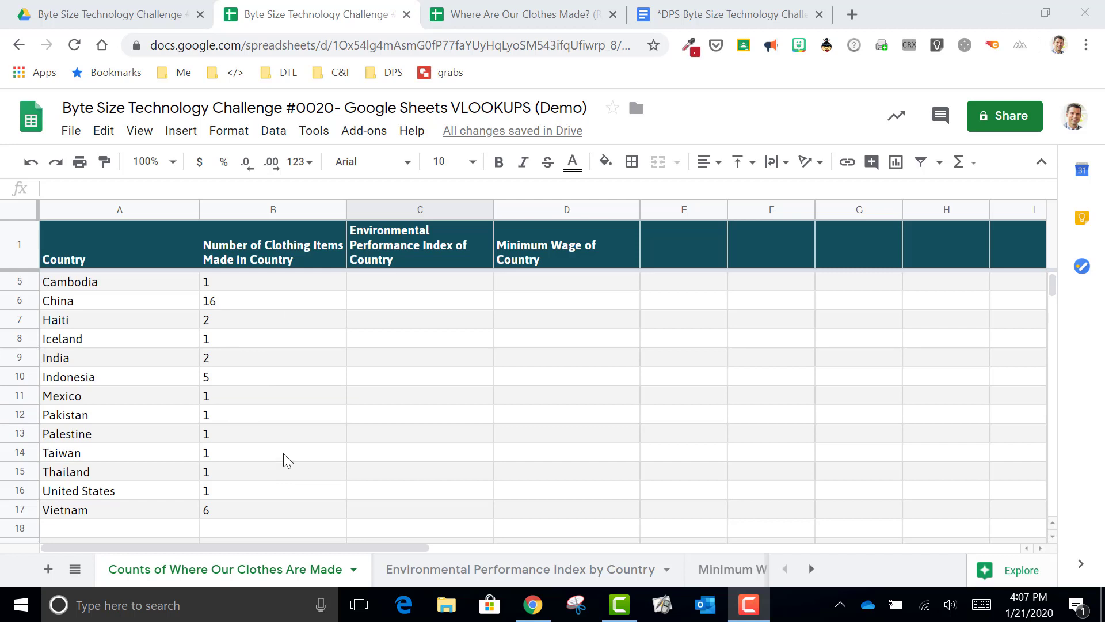
pyautogui.scroll(1, 283, 459)
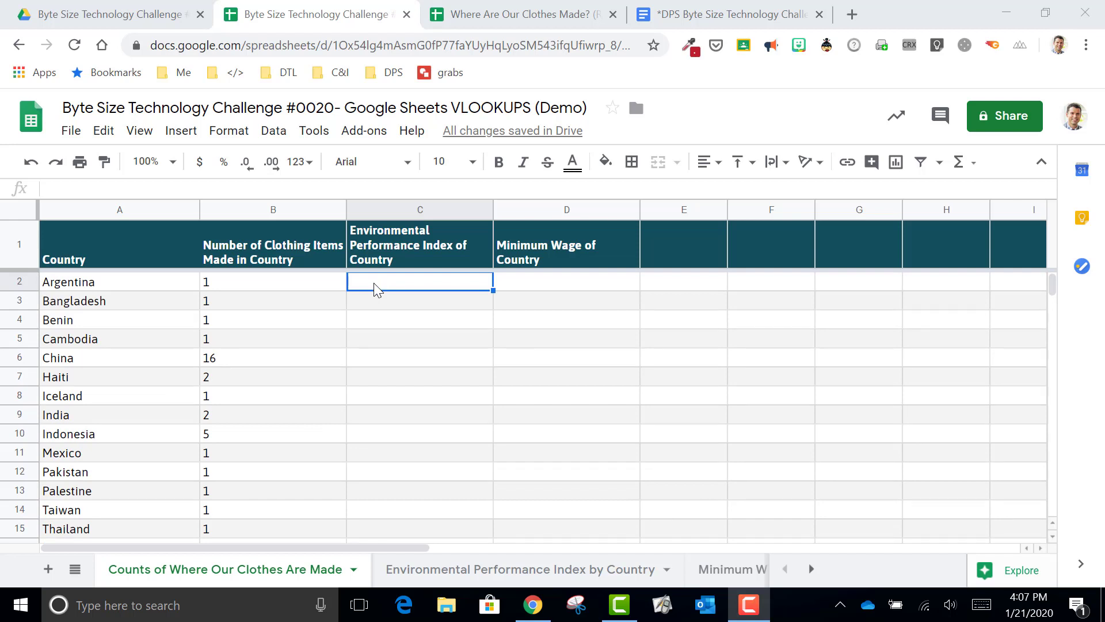
pyautogui.click(464, 570)
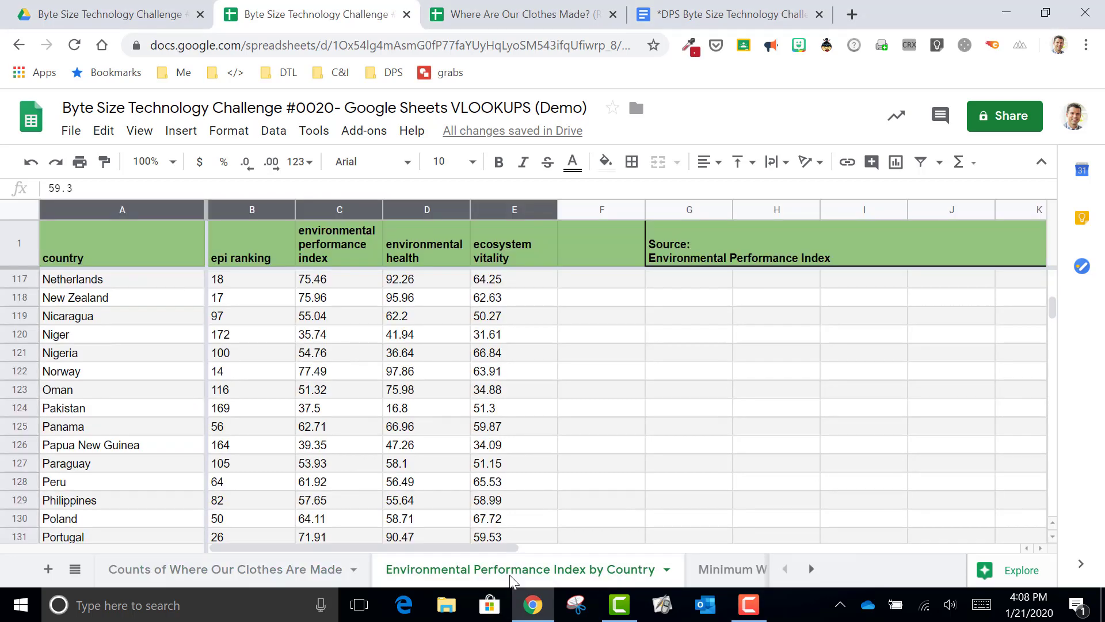
pyautogui.click(324, 565)
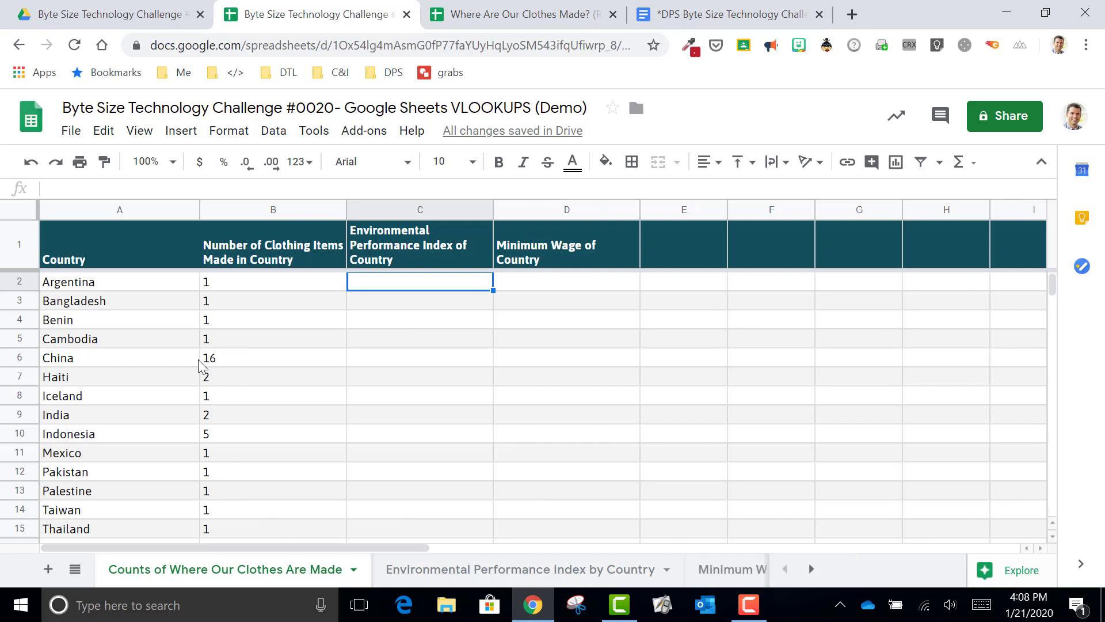
# - Select Argentina in the clothing counts sheet and locate its row in the Environmental Performance Index by Country sheet
pyautogui.click(94, 285)
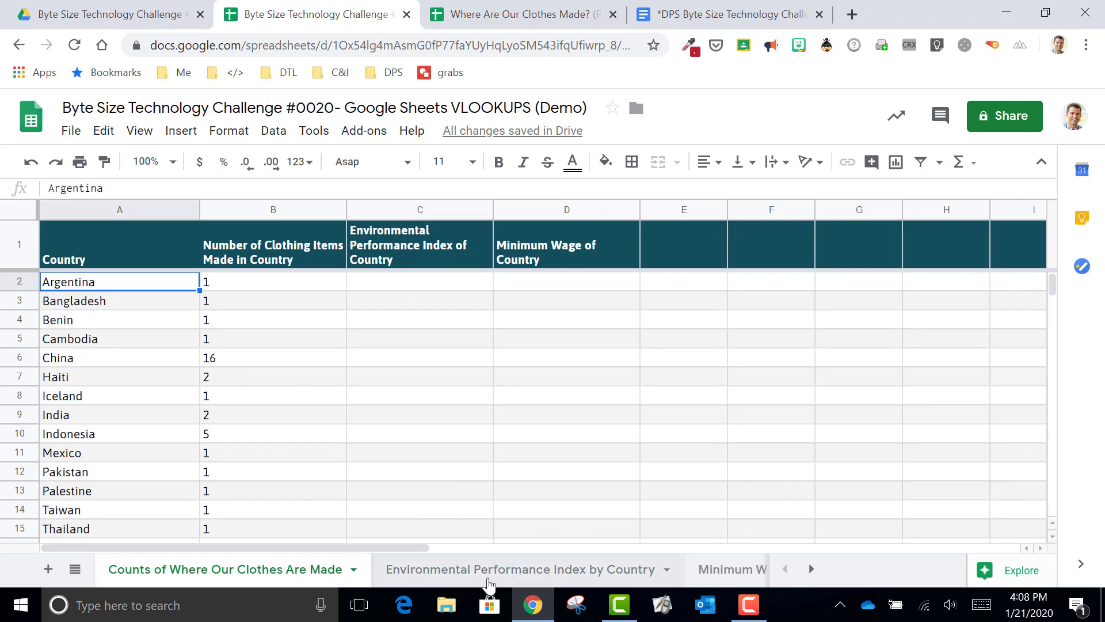
pyautogui.click(526, 570)
pyautogui.scroll(7, 175, 402)
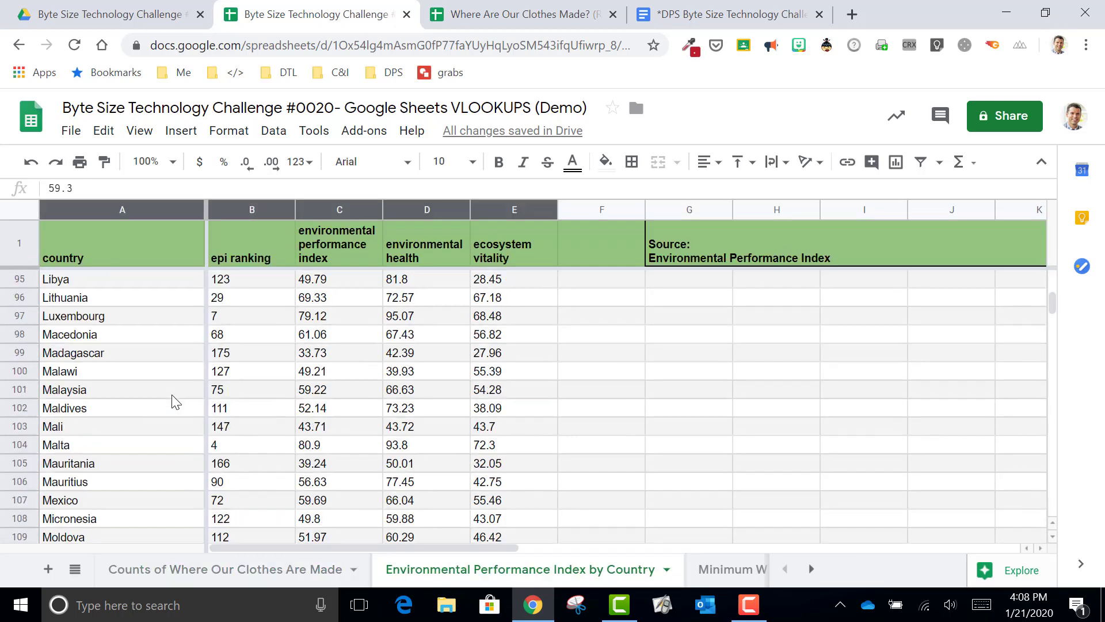
pyautogui.scroll(20, 175, 402)
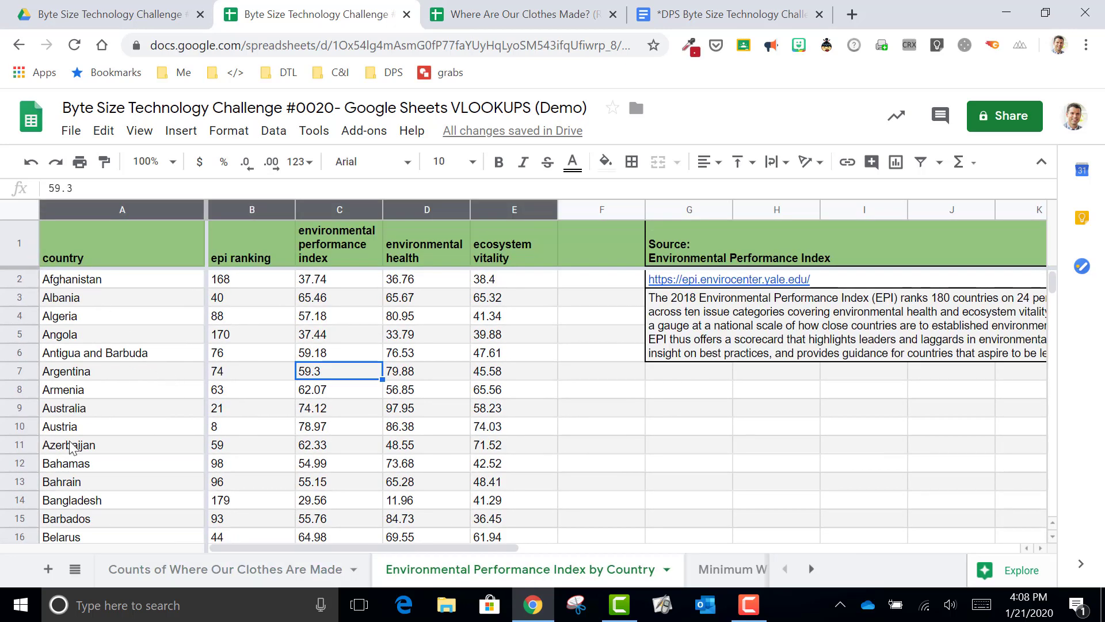
pyautogui.click(75, 375)
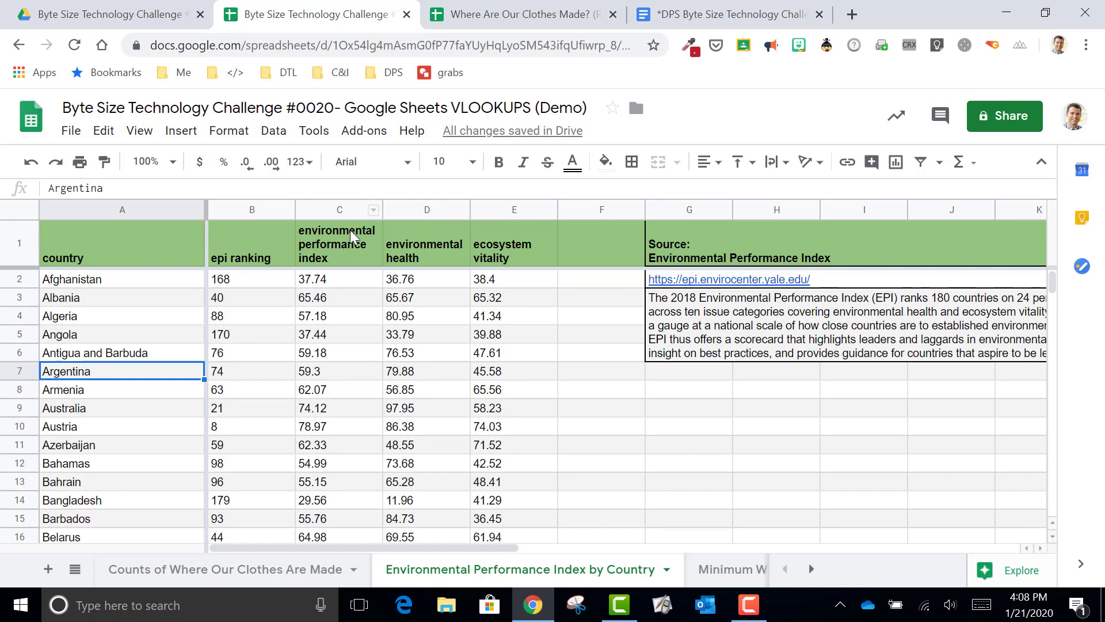
# - Copy Argentina's environmental performance index into cell C2 of the clothing counts sheet, and clear the cell again
pyautogui.click(318, 377)
pyautogui.rightClick(320, 375)
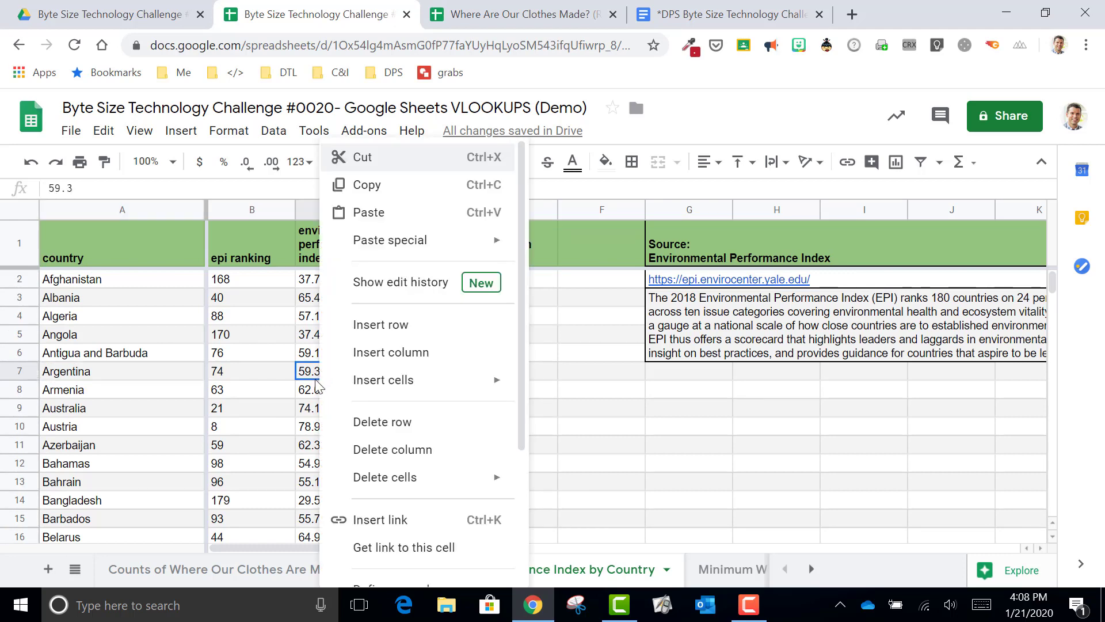
pyautogui.click(369, 185)
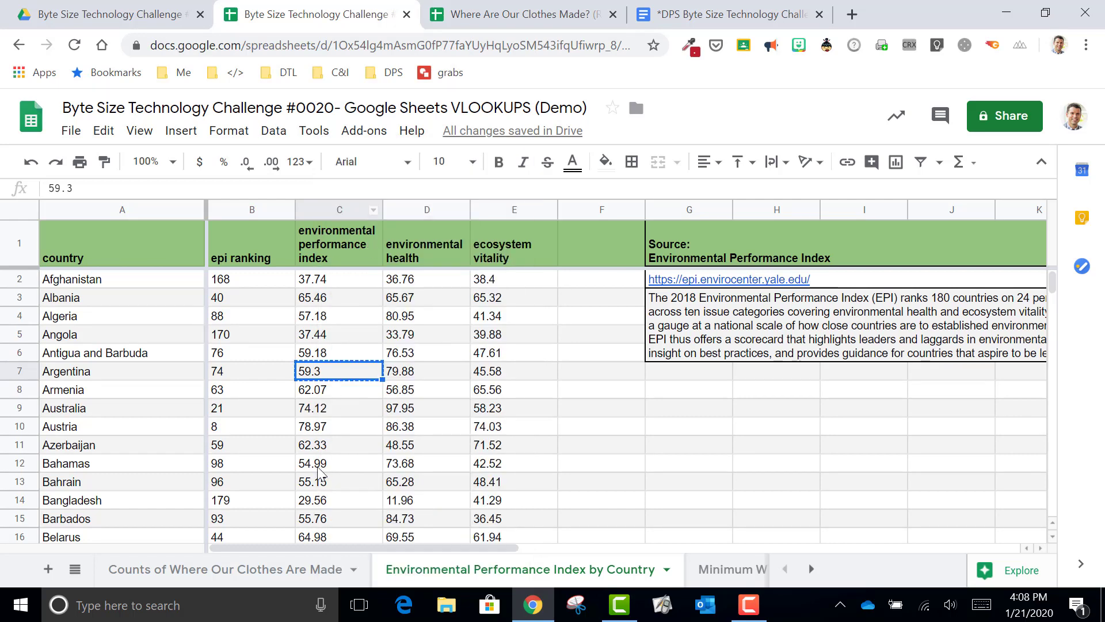
pyautogui.click(292, 571)
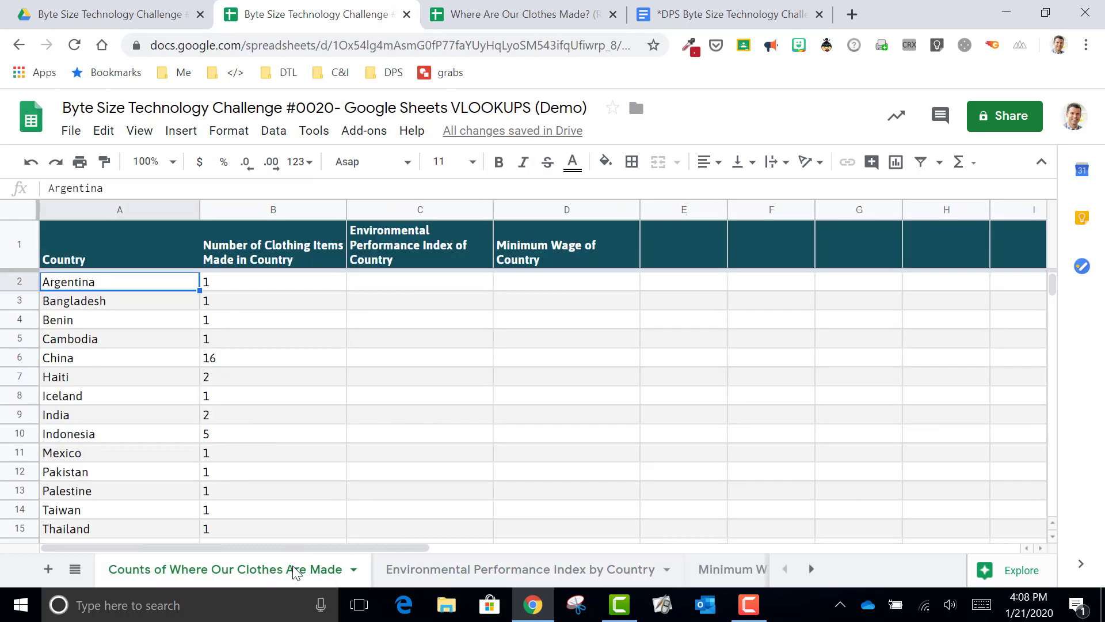
pyautogui.rightClick(412, 286)
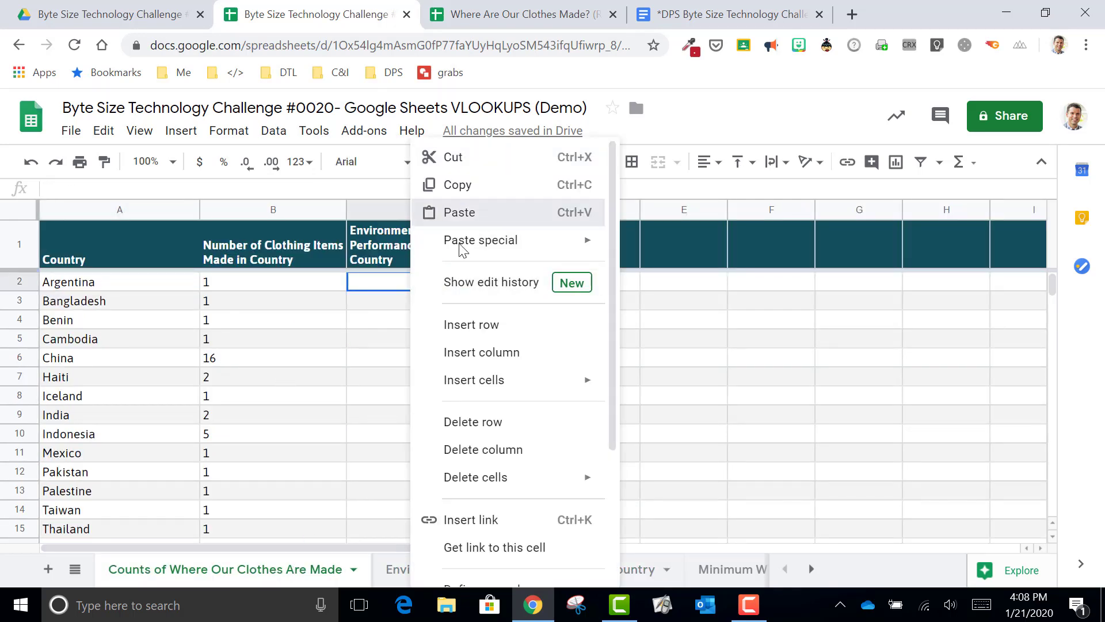
pyautogui.click(459, 209)
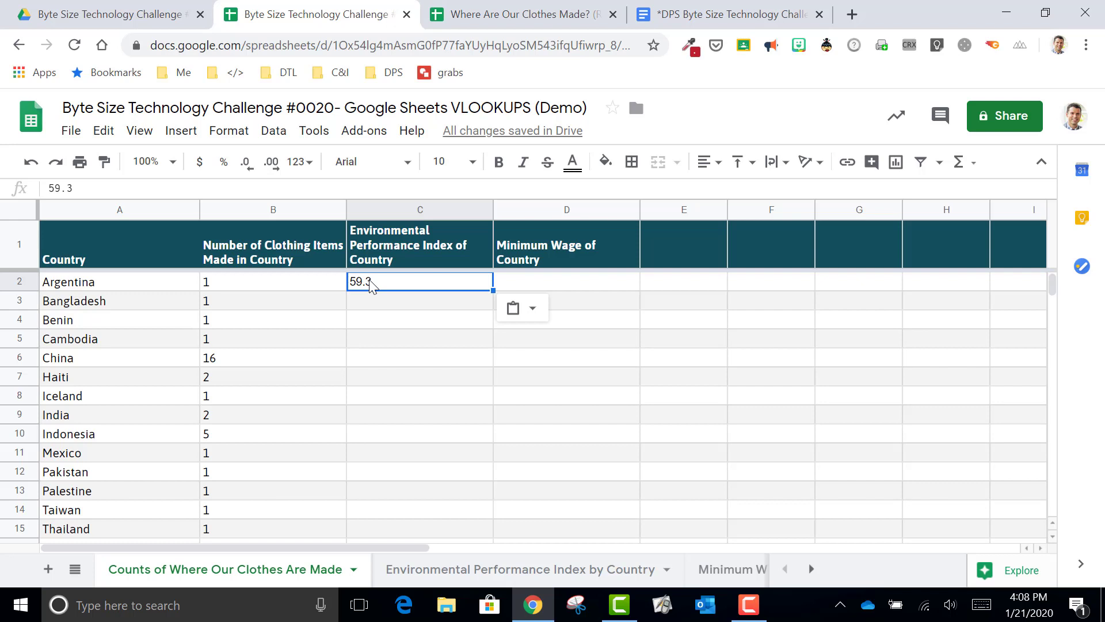
pyautogui.press('Delete')
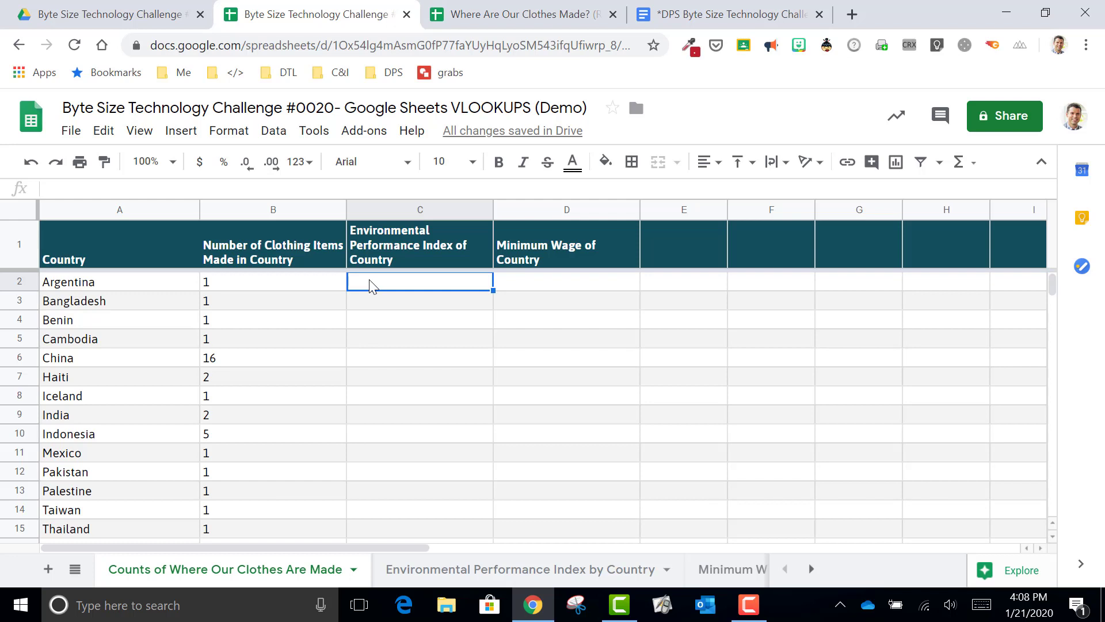
# - Start a VLOOKUP formula in cell C2 of the clothing counts sheet with A2 as the search key
pyautogui.write('=')
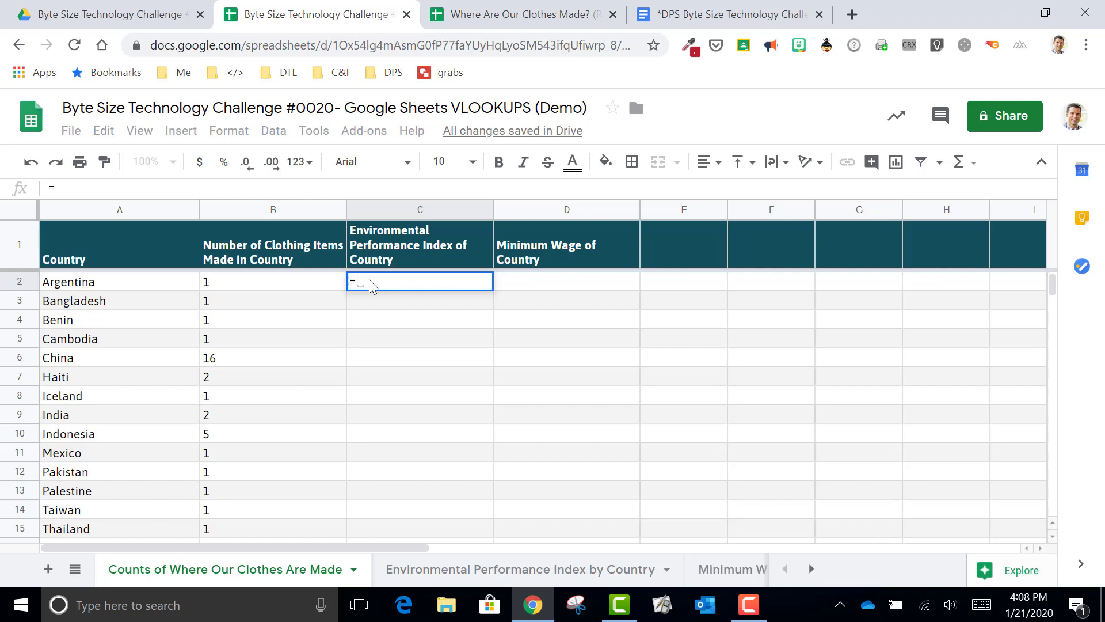
pyautogui.write('VLOOKU')
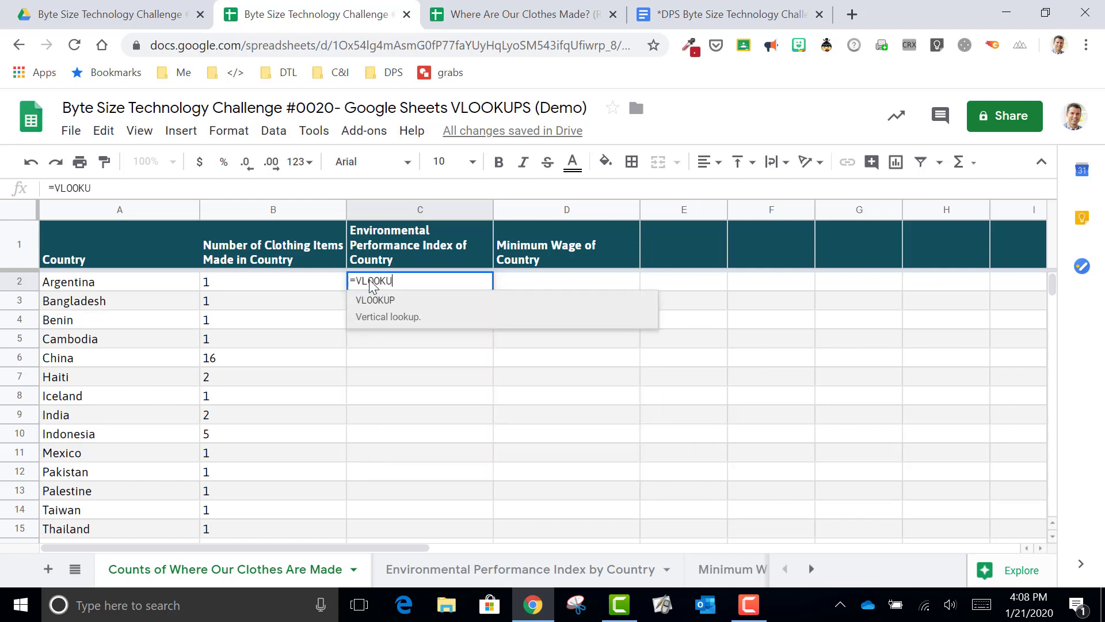
pyautogui.write('P(')
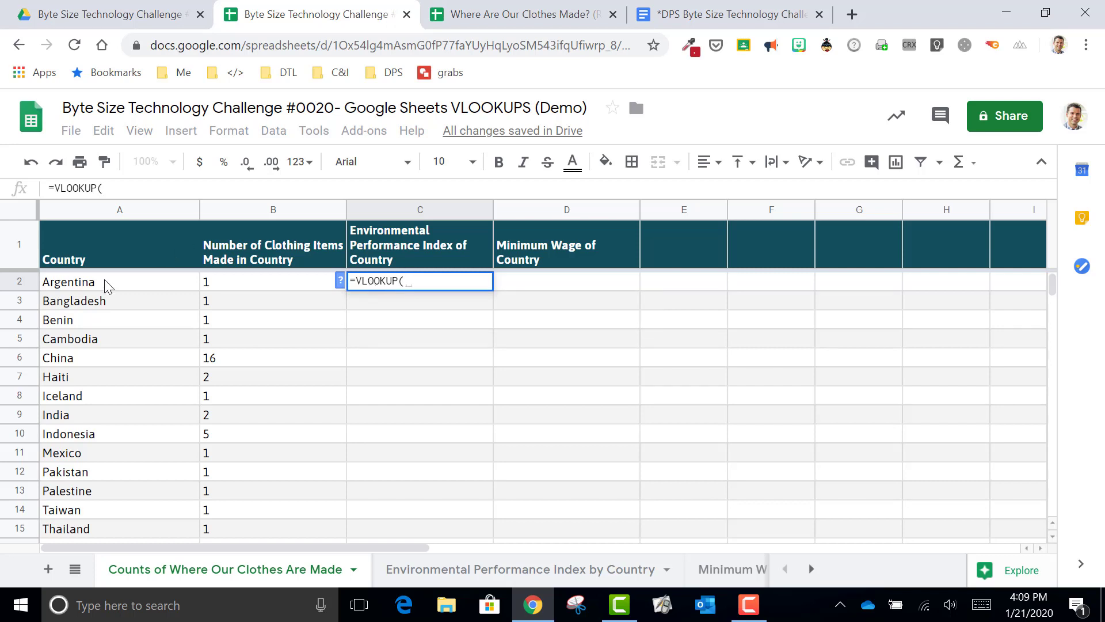
pyautogui.click(71, 282)
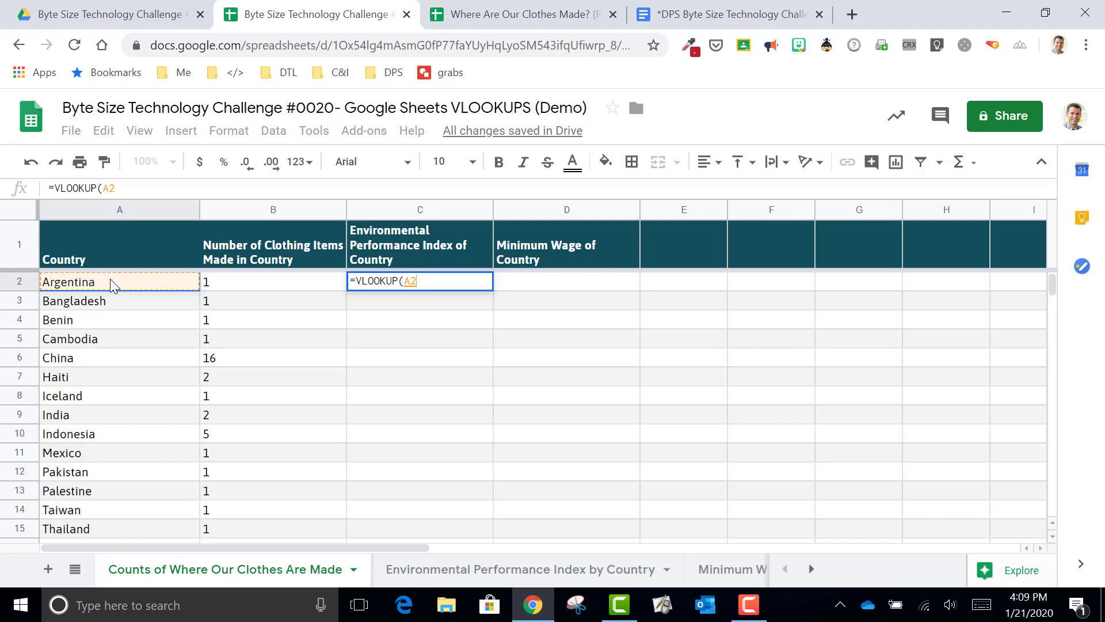
pyautogui.write(',')
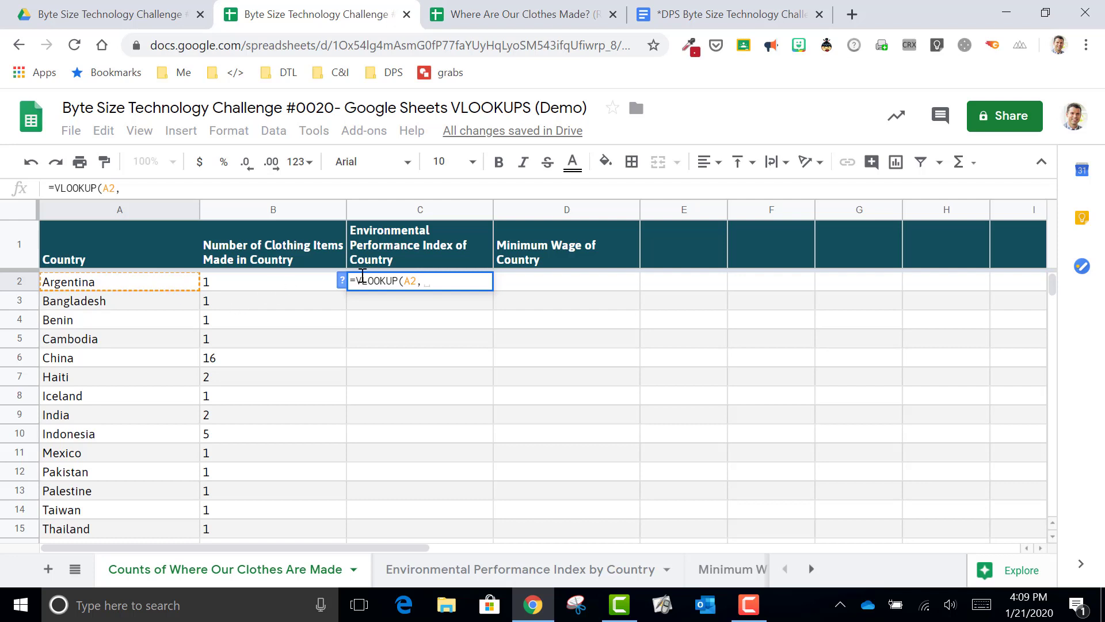
# - Set the VLOOKUP range to columns A:E of the Environmental Performance Index by Country sheet
pyautogui.click(511, 571)
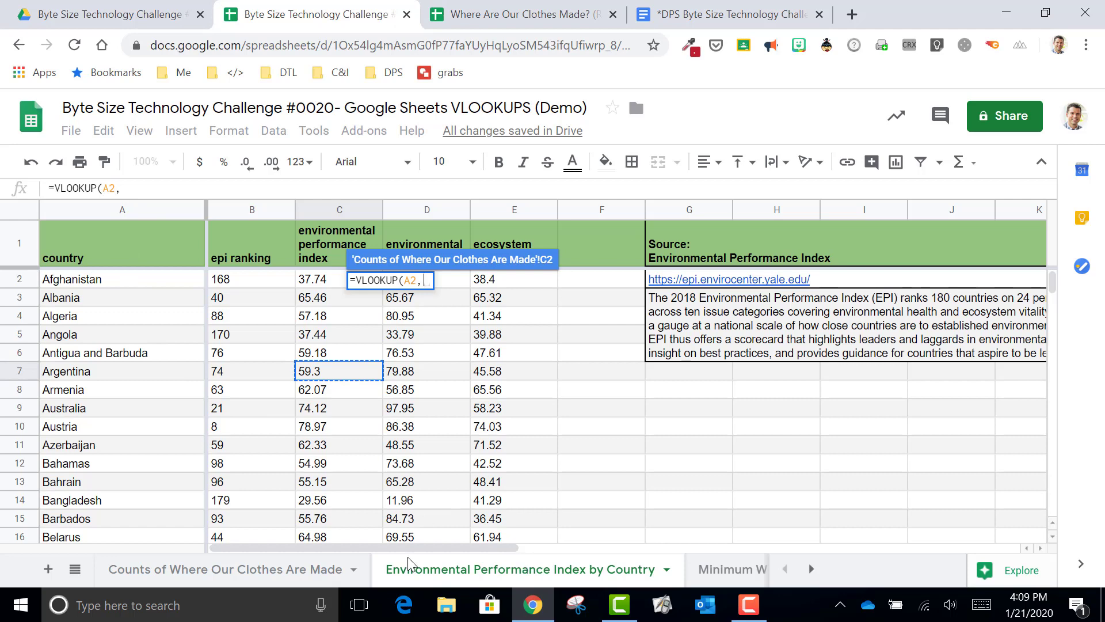
pyautogui.click(122, 209)
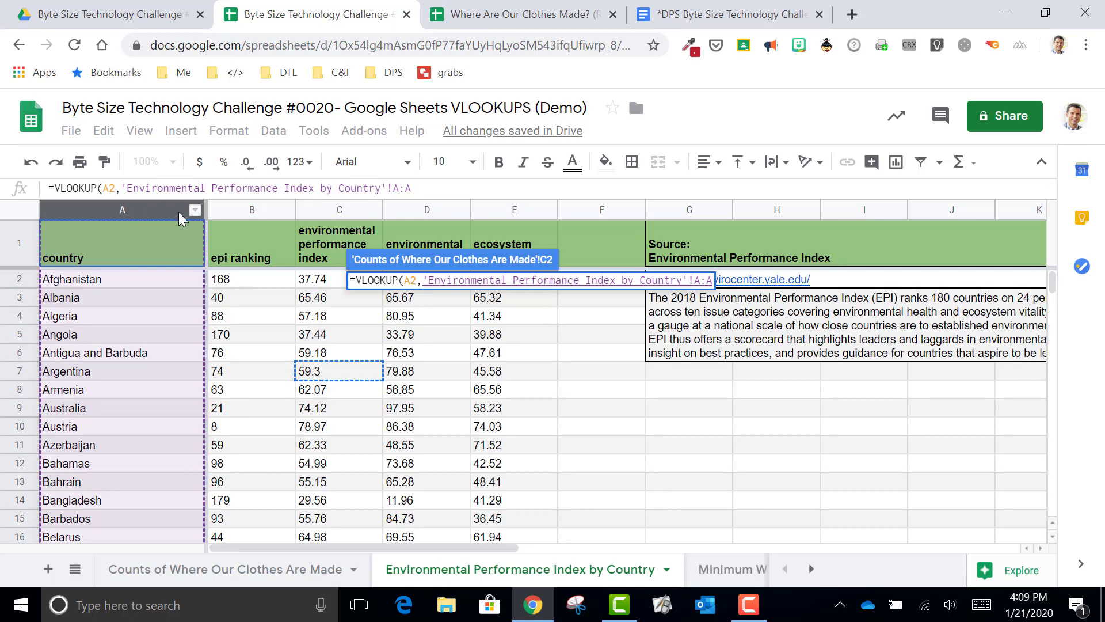
pyautogui.moveTo(178, 212); pyautogui.dragTo(499, 211)
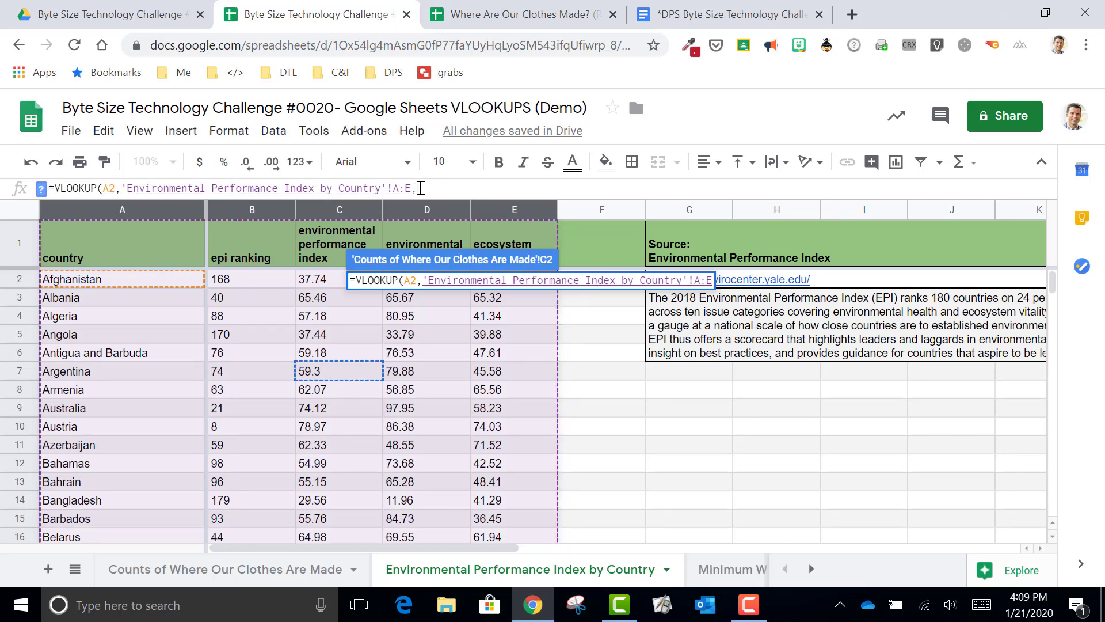
pyautogui.write(',')
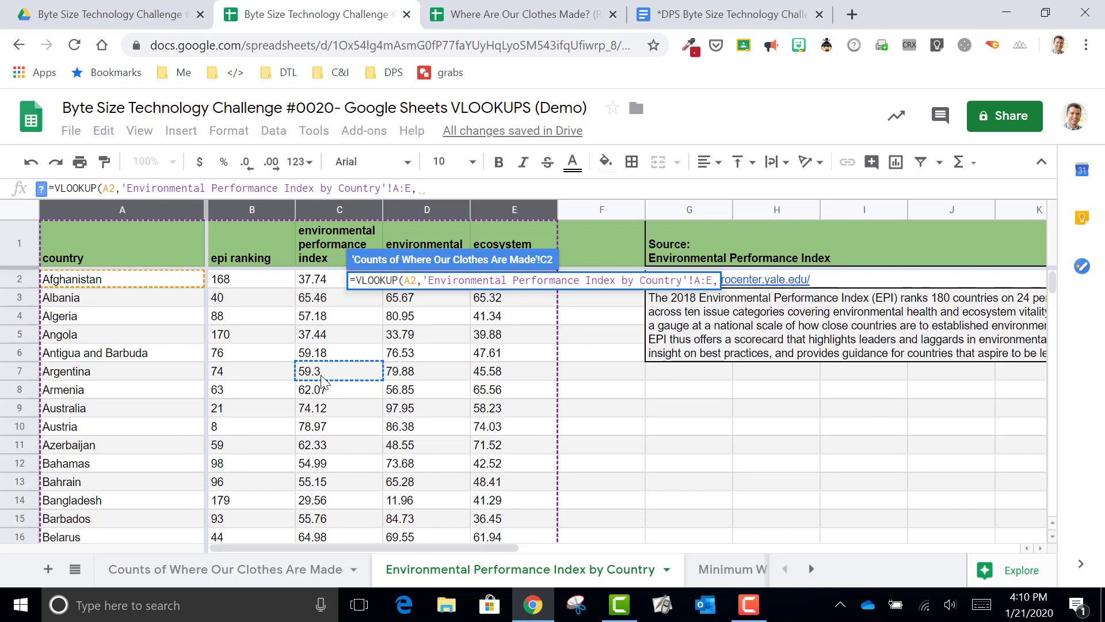
# - Finish the VLOOKUP formula with column index 3 and FALSE for an exact match, and enter it in C2
pyautogui.write('3')
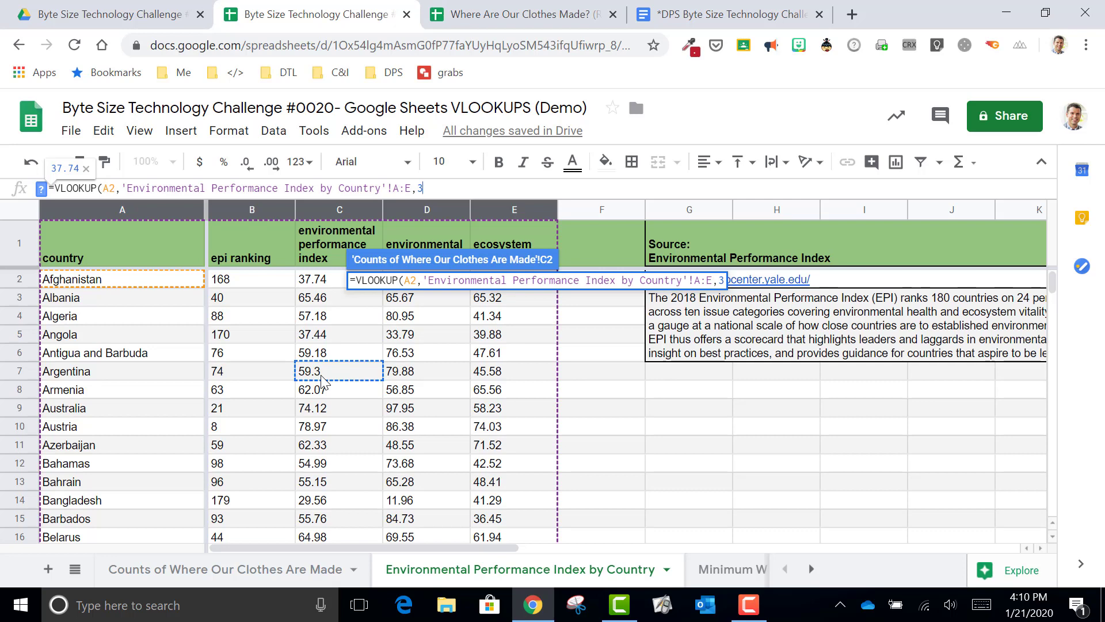
pyautogui.write(',FALSE')
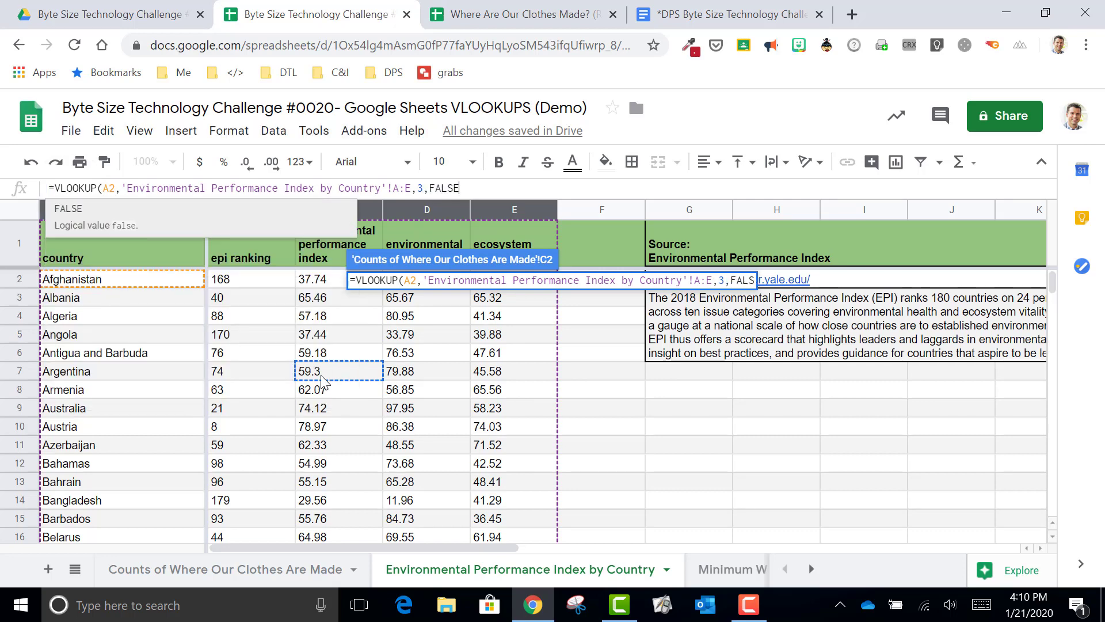
pyautogui.write(')')
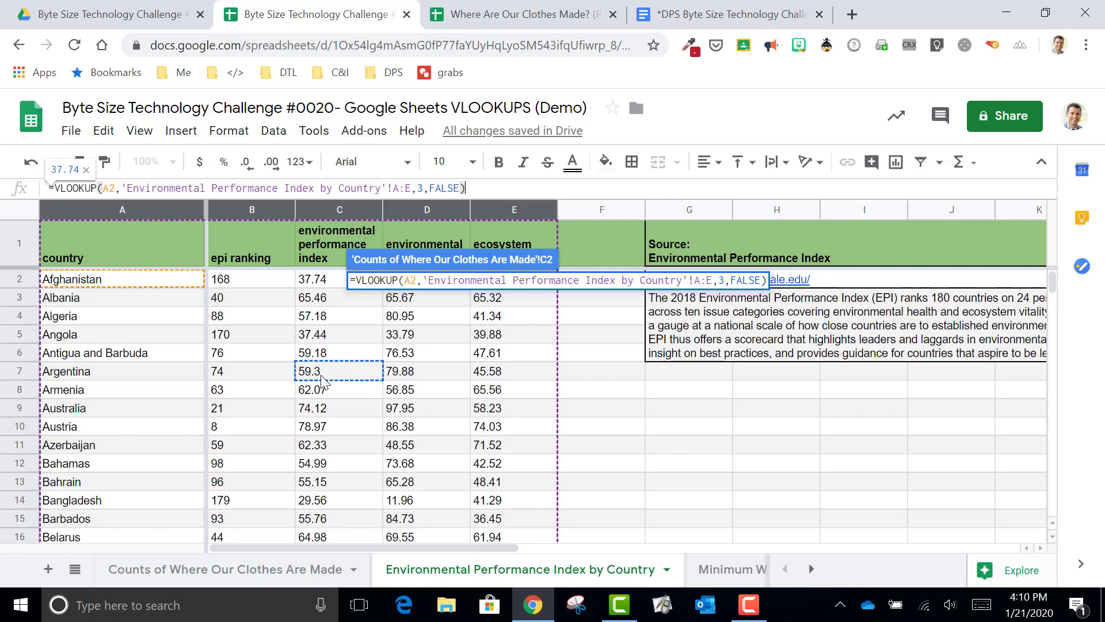
pyautogui.press('Return')
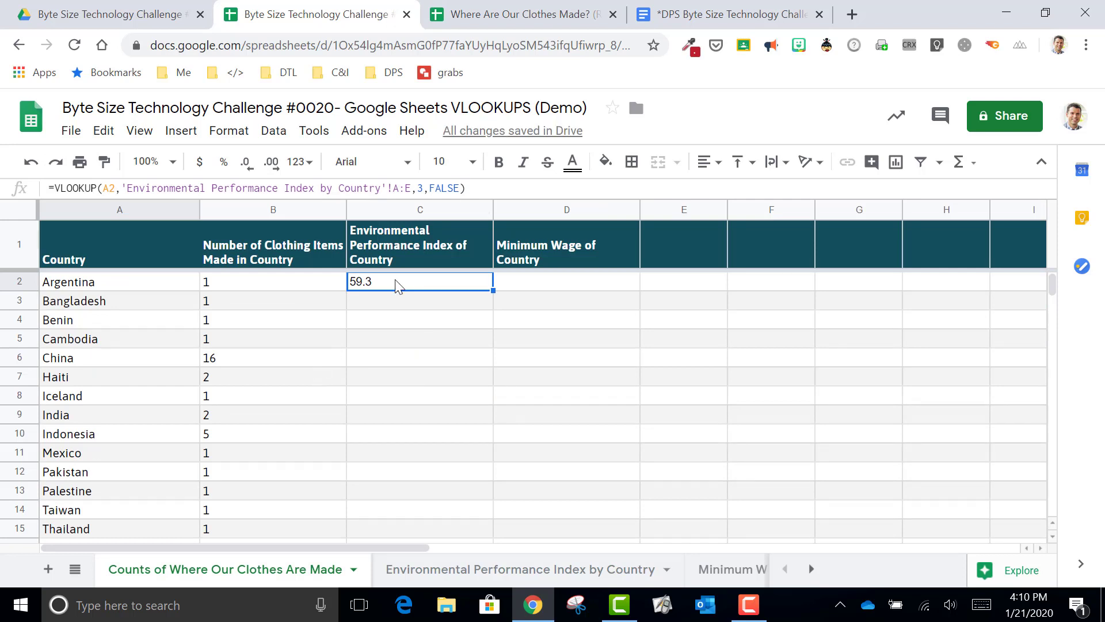
# - Copy the VLOOKUP formula from C2 down the rest of column C to row 1000, and return to C2
pyautogui.hotkey('ctrl', 'c')
pyautogui.hotkey('ctrl', 'shift', 'Down')
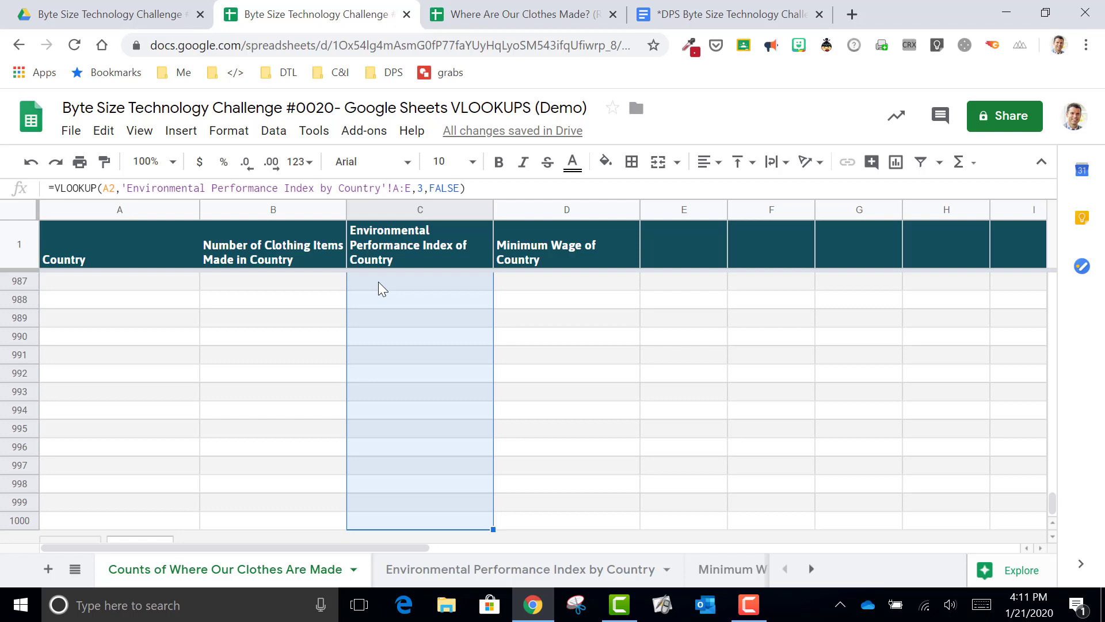
pyautogui.hotkey('ctrl', 'v')
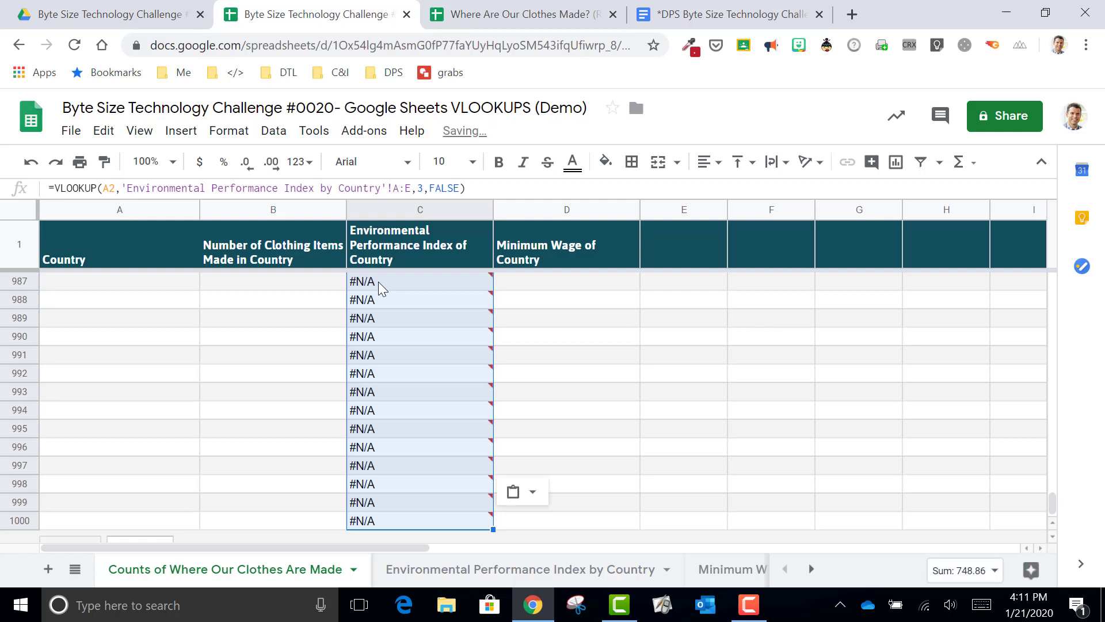
pyautogui.click(399, 236)
pyautogui.press('Down')
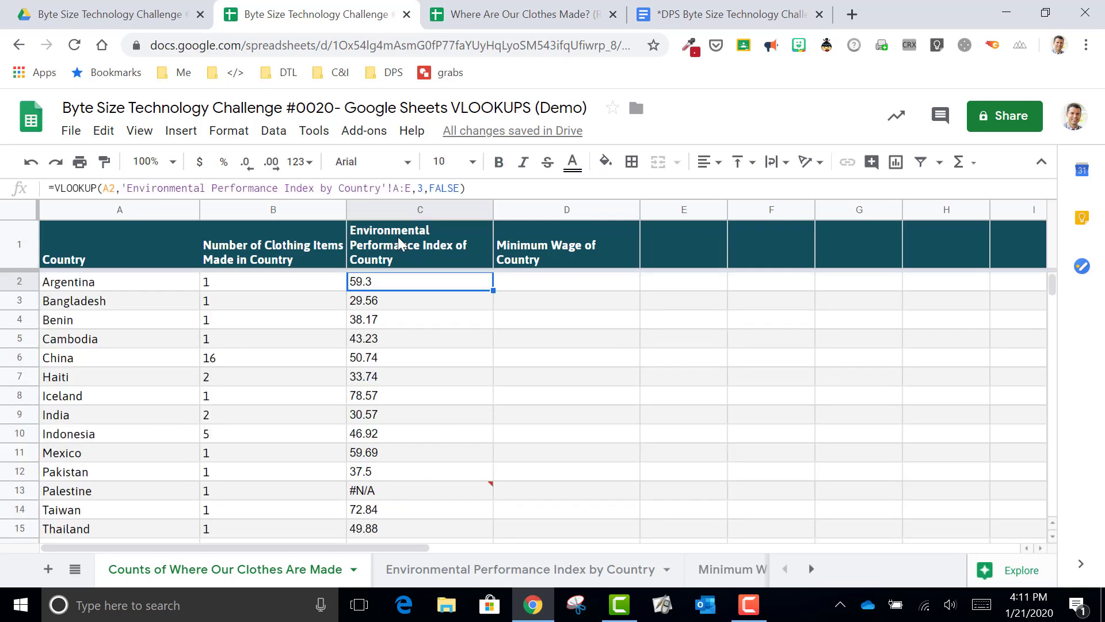
# - Examine the lookup error in Palestine's row and select row 13
pyautogui.moveTo(372, 498)
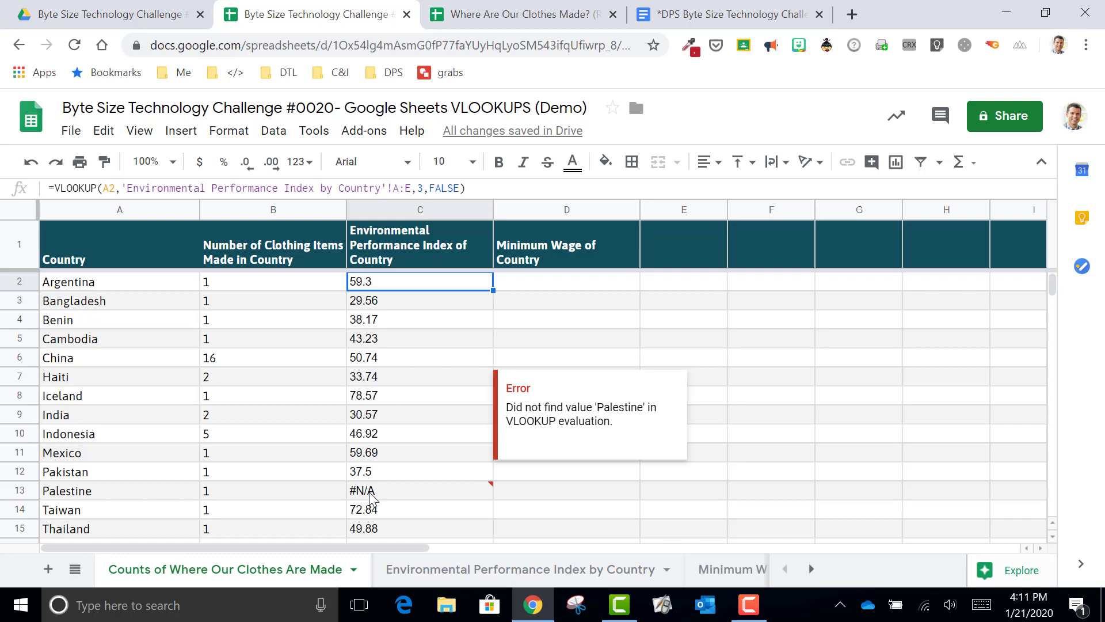
pyautogui.scroll(-3, 372, 497)
pyautogui.scroll(1, 372, 489)
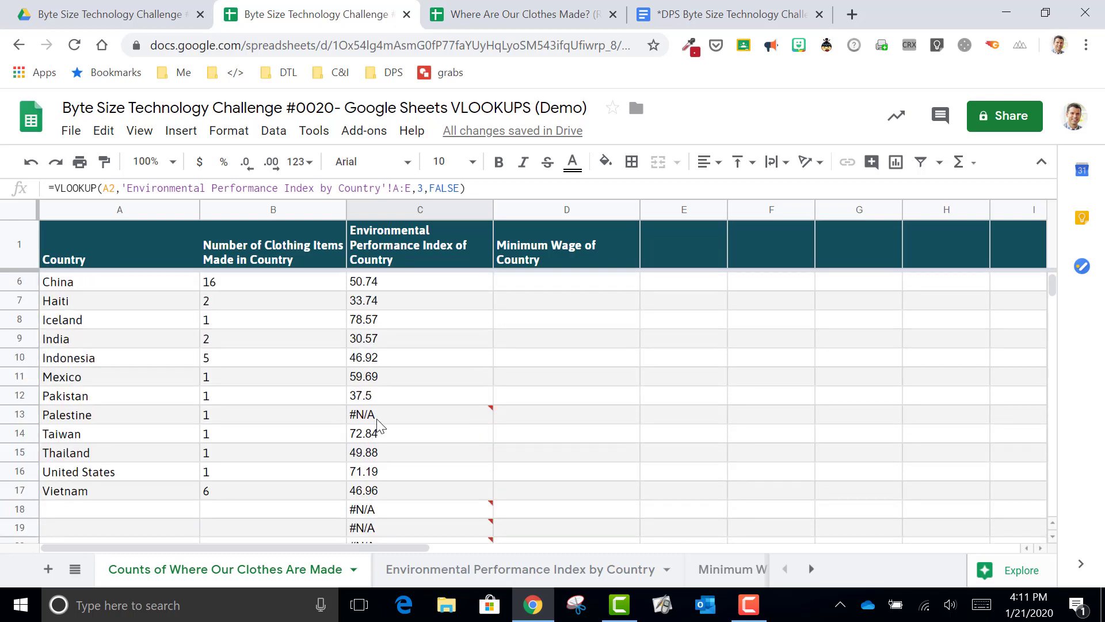
pyautogui.moveTo(378, 426)
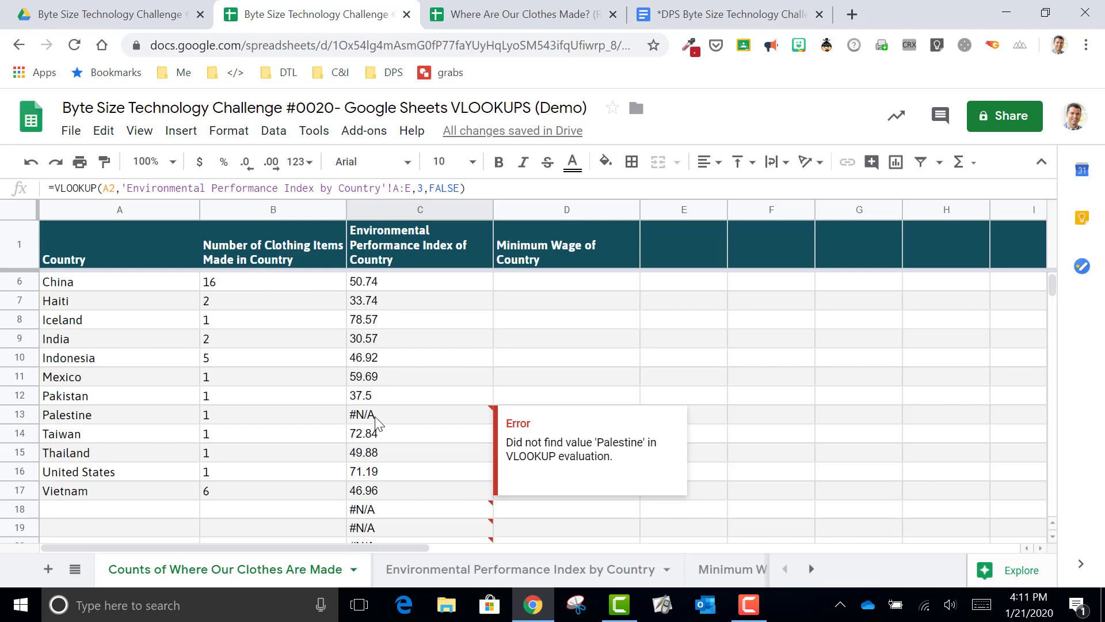
pyautogui.click(8, 419)
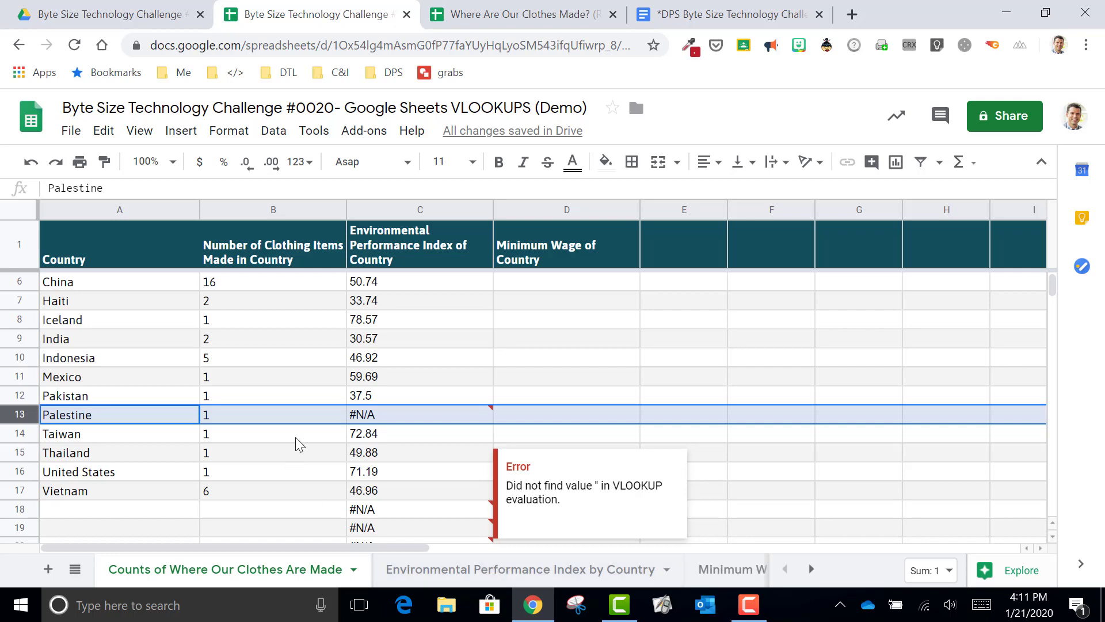
pyautogui.scroll(2, 295, 440)
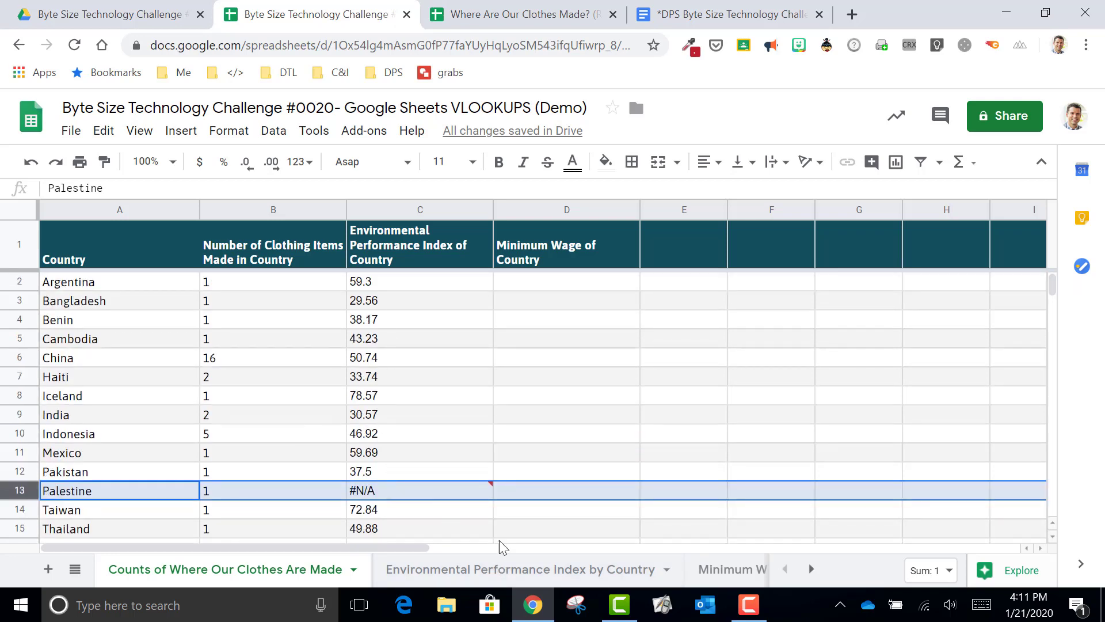
# - Check the country list on the Environmental Performance Index by Country sheet, and return to the clothing counts sheet
pyautogui.click(513, 573)
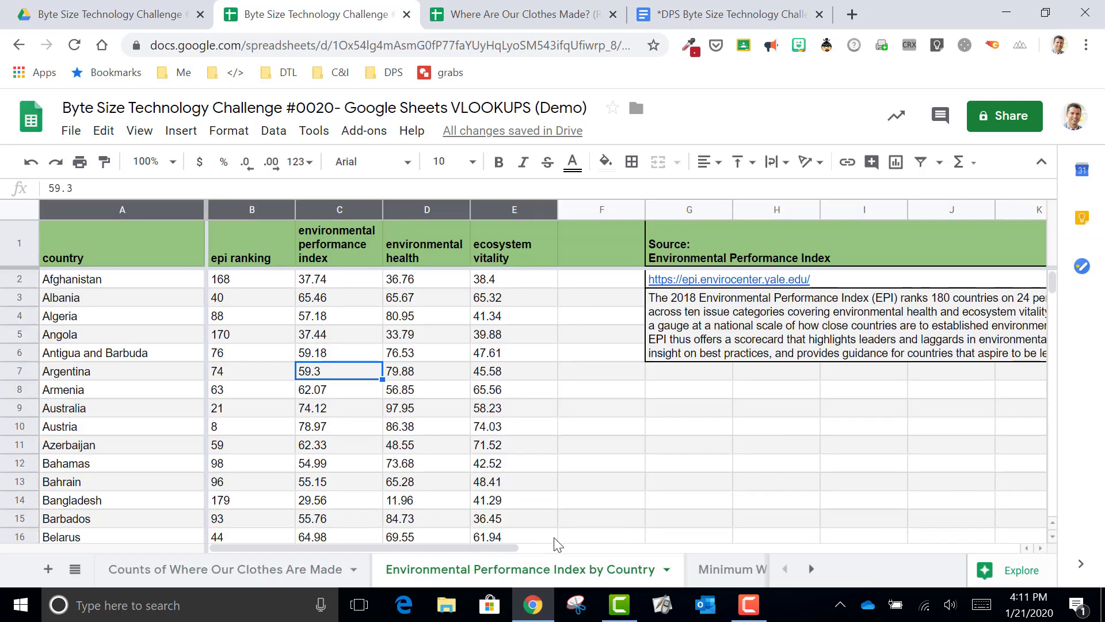
pyautogui.scroll(-5, 126, 438)
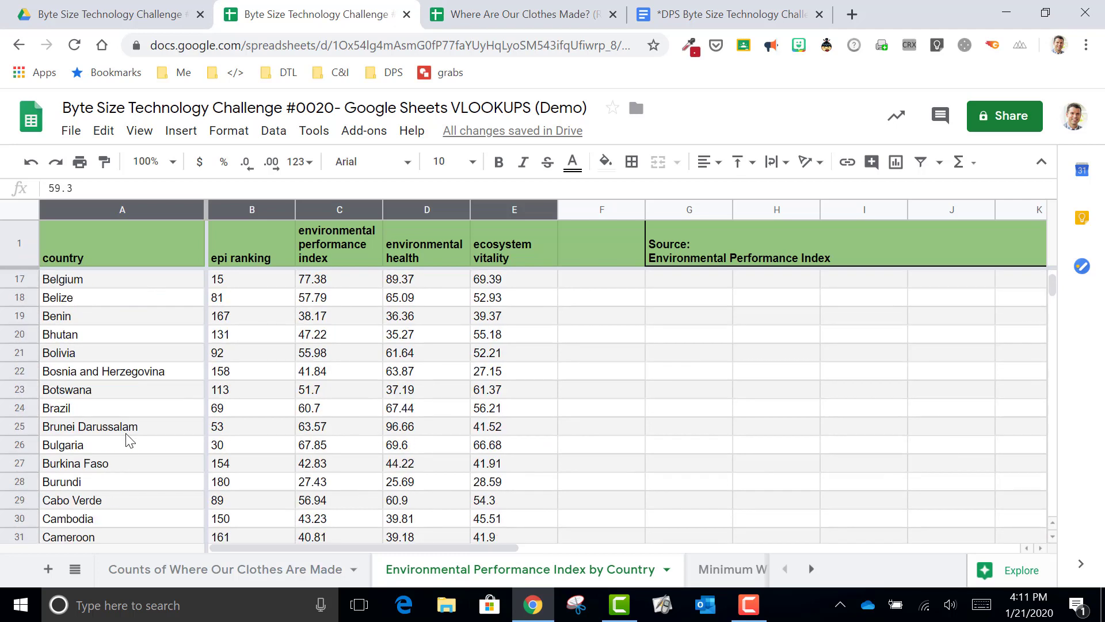
pyautogui.scroll(5, 128, 435)
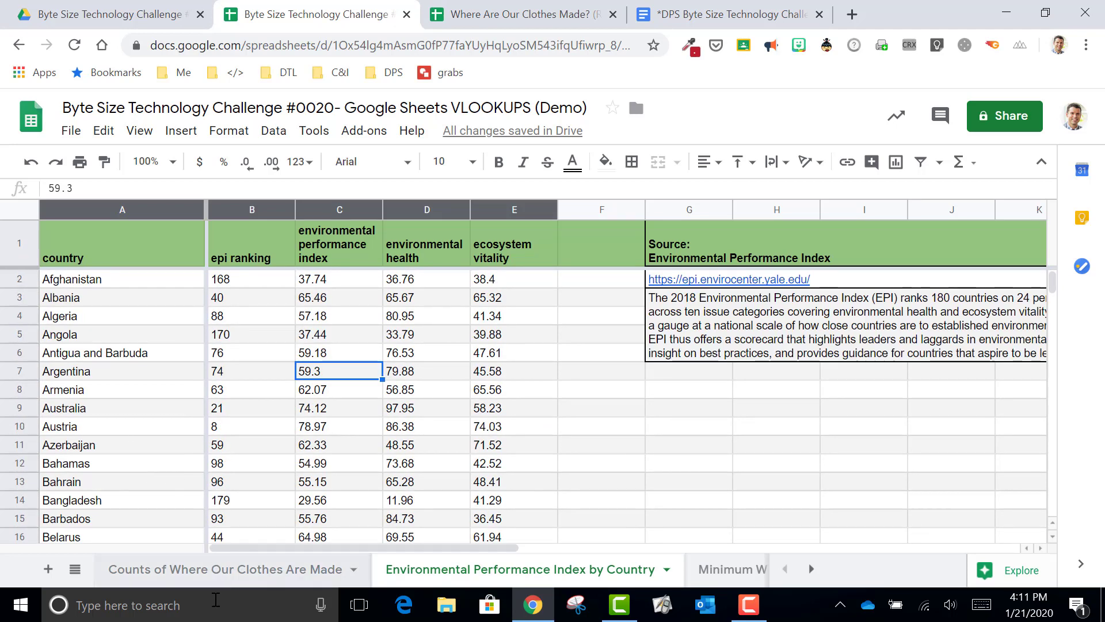
pyautogui.click(236, 570)
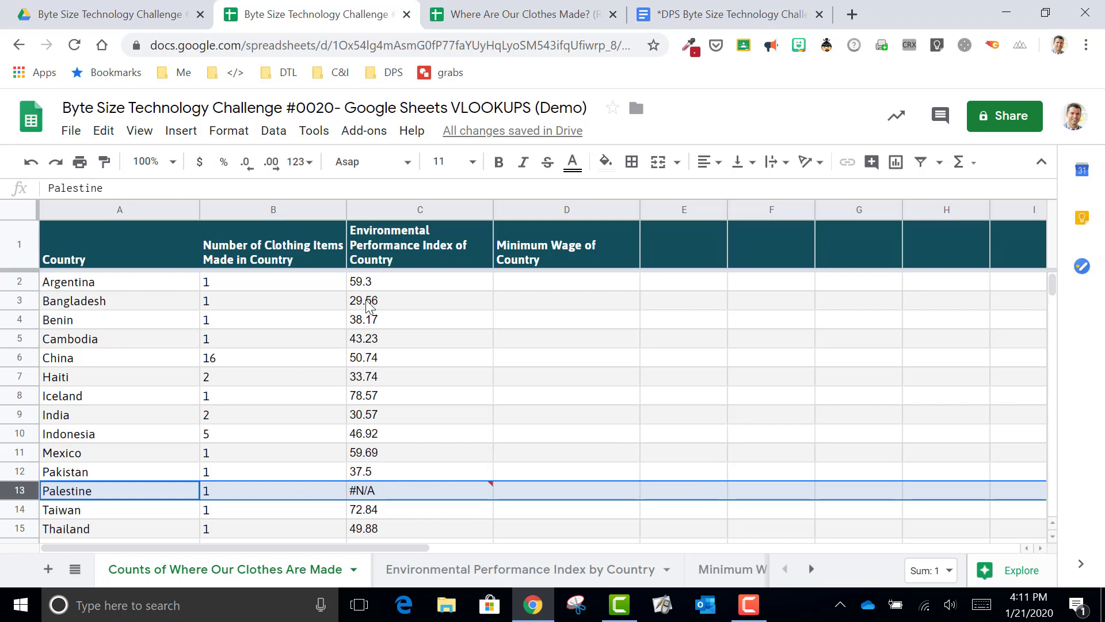
# - Wrap the VLOOKUP formula in C2 in an IFERROR function with no replacement value
pyautogui.click(393, 286)
pyautogui.doubleClick(391, 284)
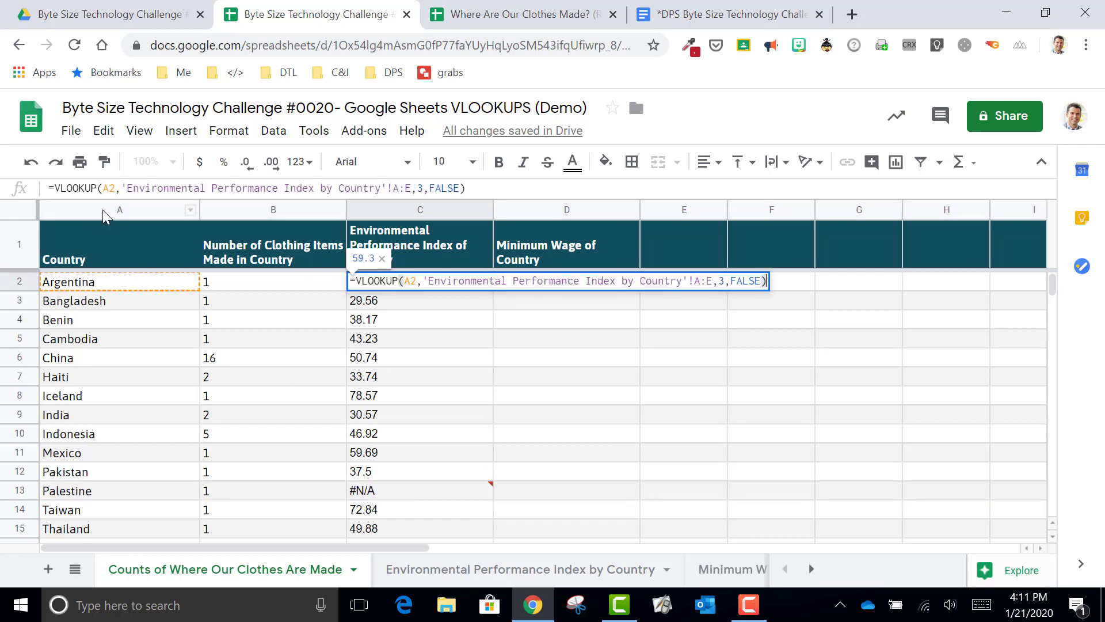
pyautogui.click(55, 187)
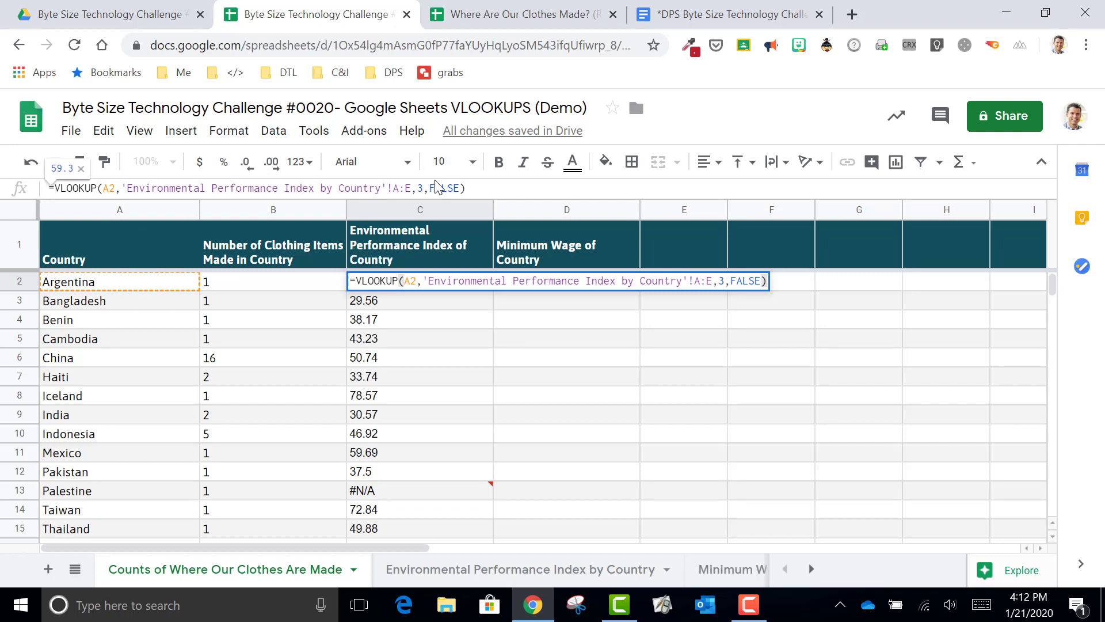
pyautogui.write('IFE')
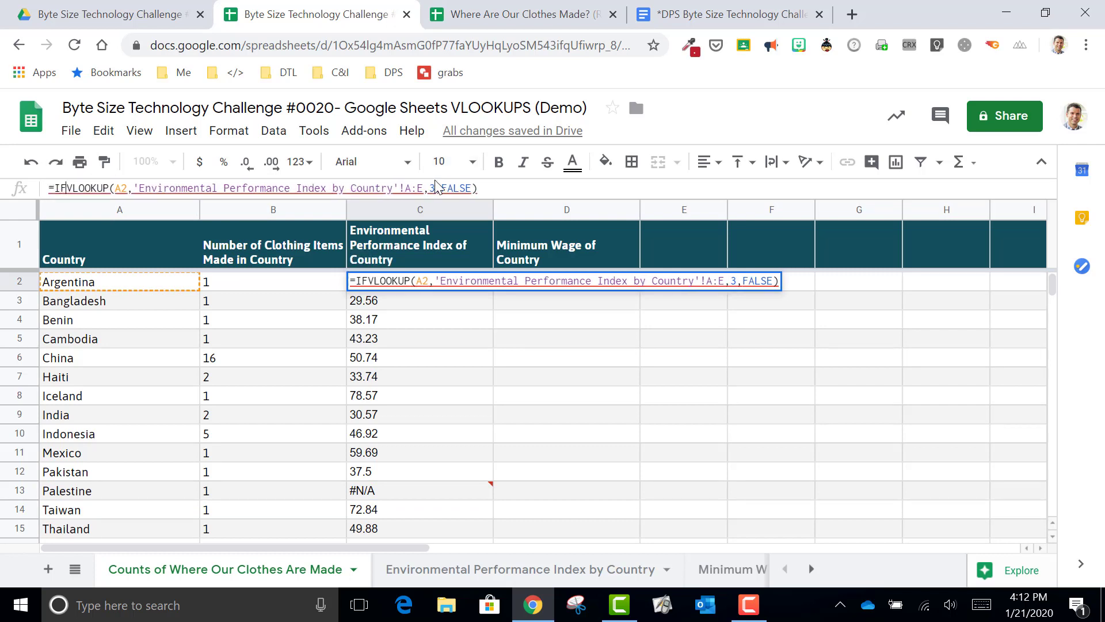
pyautogui.write('RROR(')
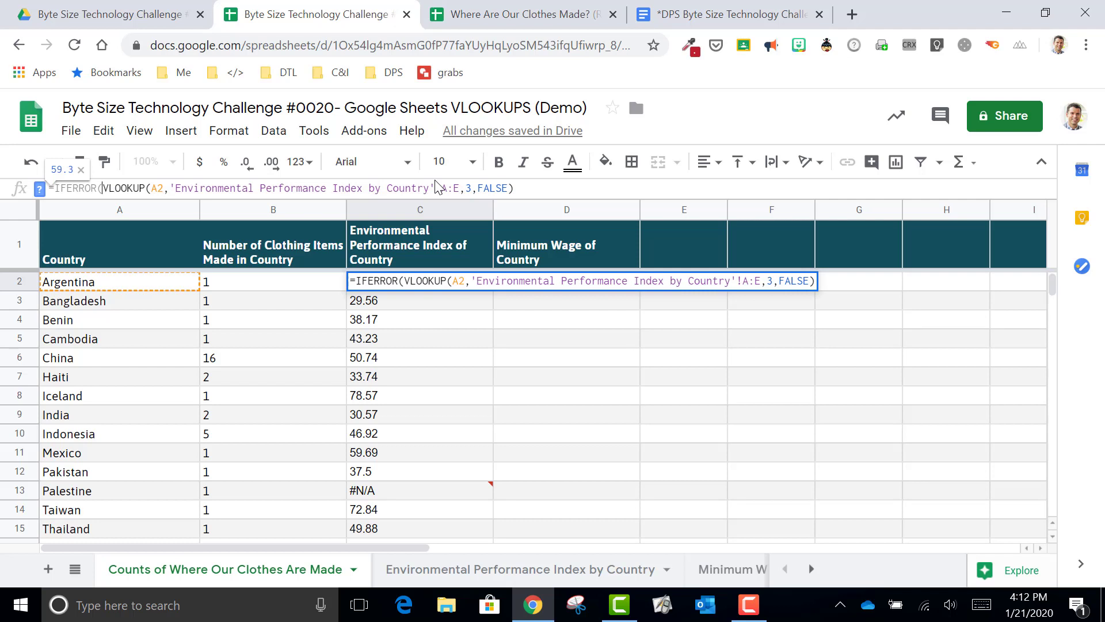
pyautogui.press('Return')
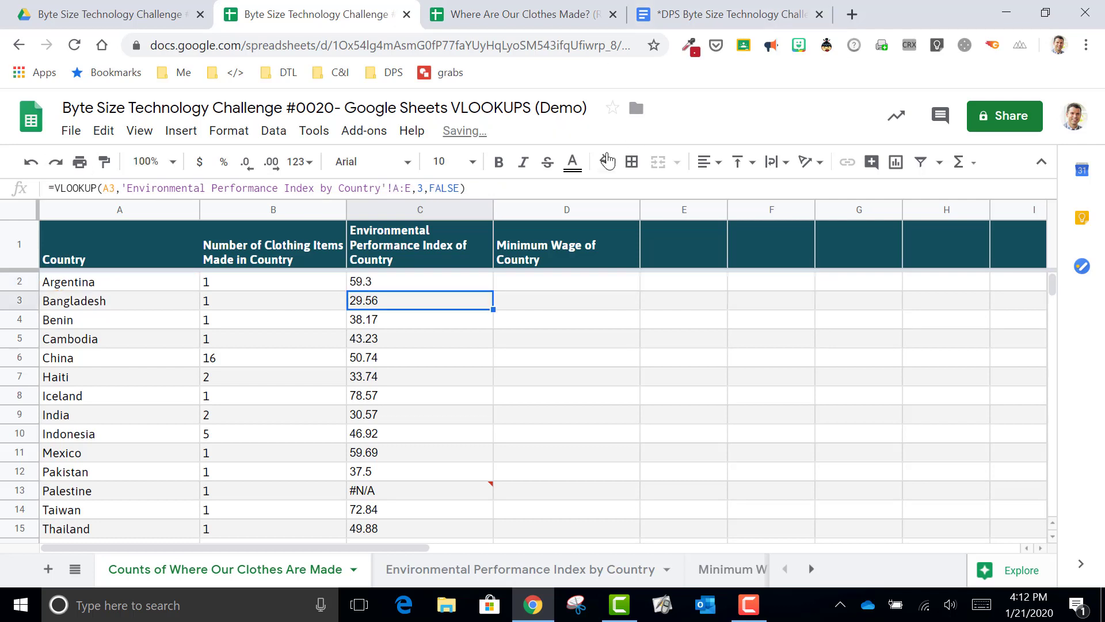
# - Copy the IFERROR formula from C2 over the rest of column C to row 1000, and review the country rows
pyautogui.click(384, 285)
pyautogui.hotkey('ctrl', 'c')
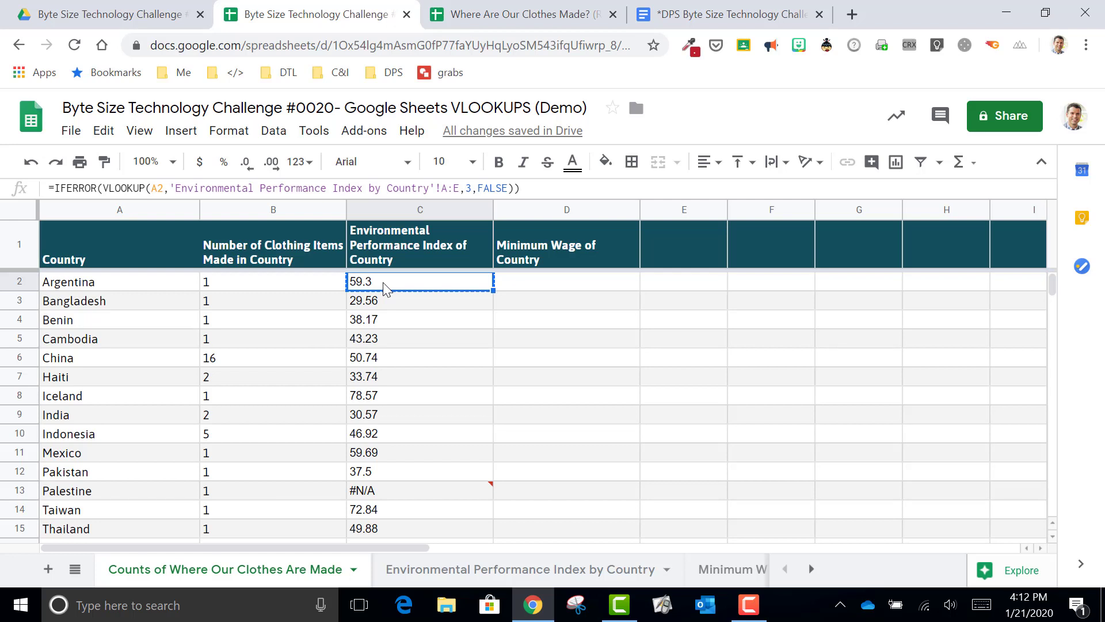
pyautogui.hotkey('ctrl', 'shift', 'Down')
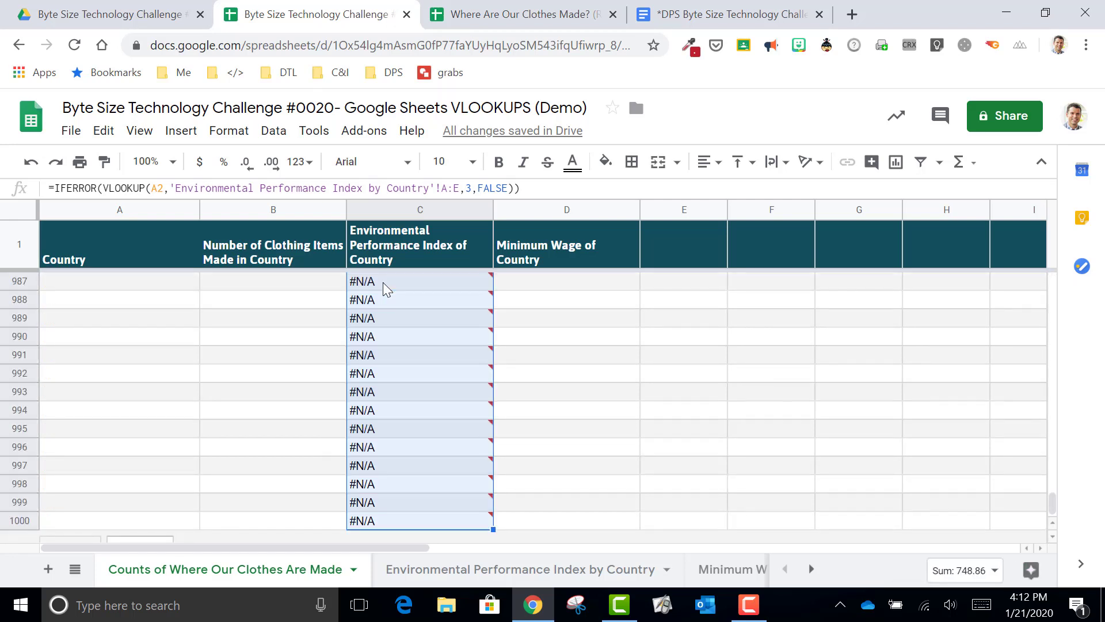
pyautogui.press('Delete')
pyautogui.press('Up')
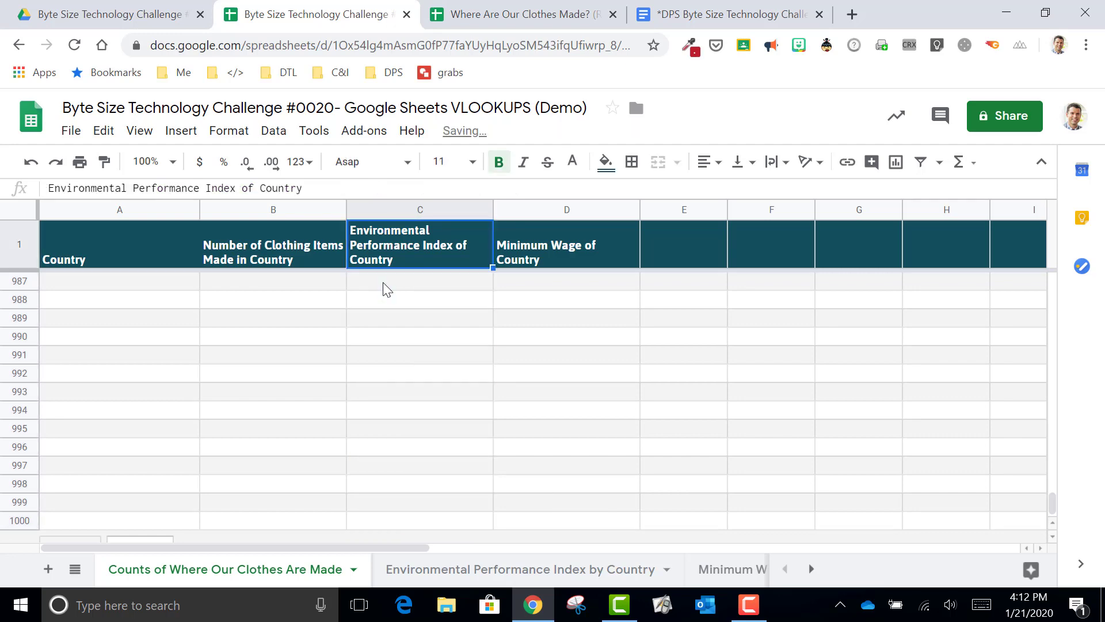
pyautogui.press('Down')
pyautogui.scroll(-3, 420, 363)
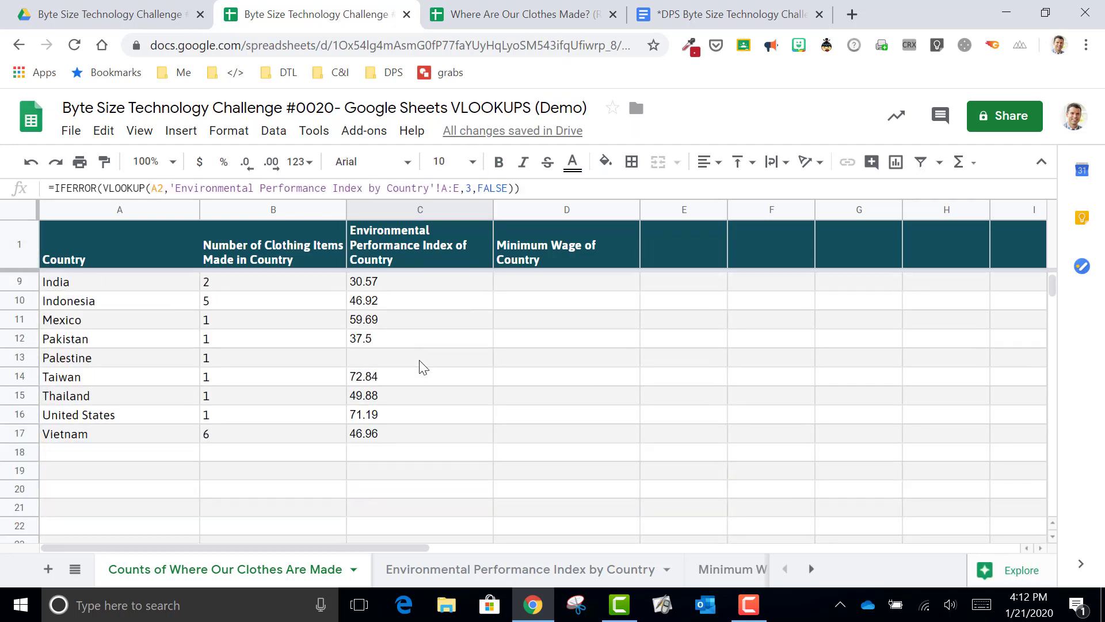
pyautogui.scroll(1, 420, 367)
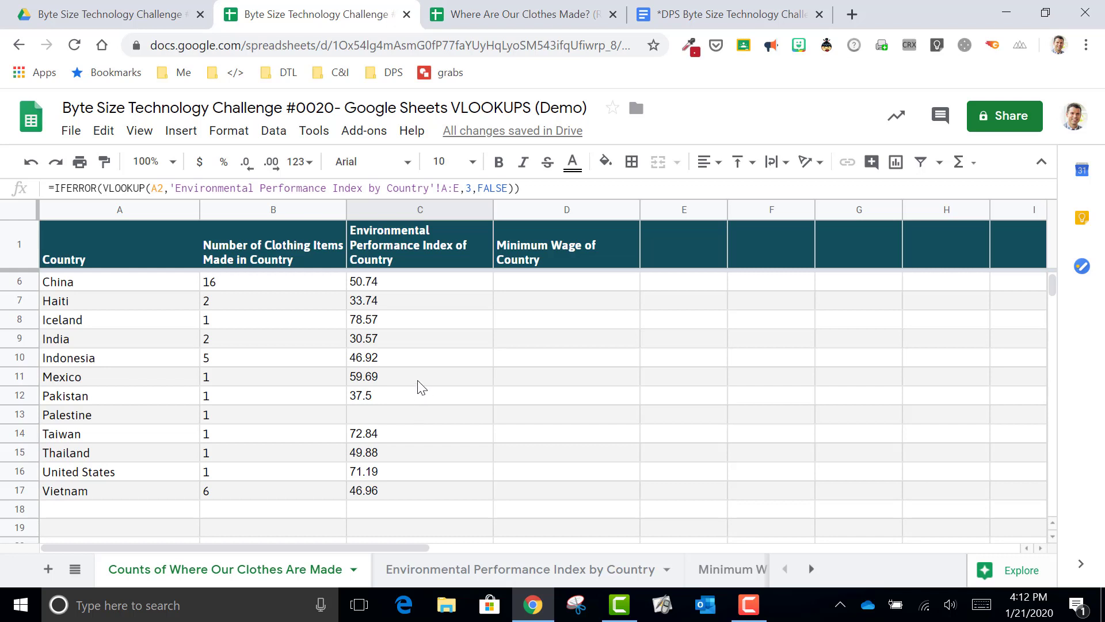
pyautogui.scroll(2, 422, 387)
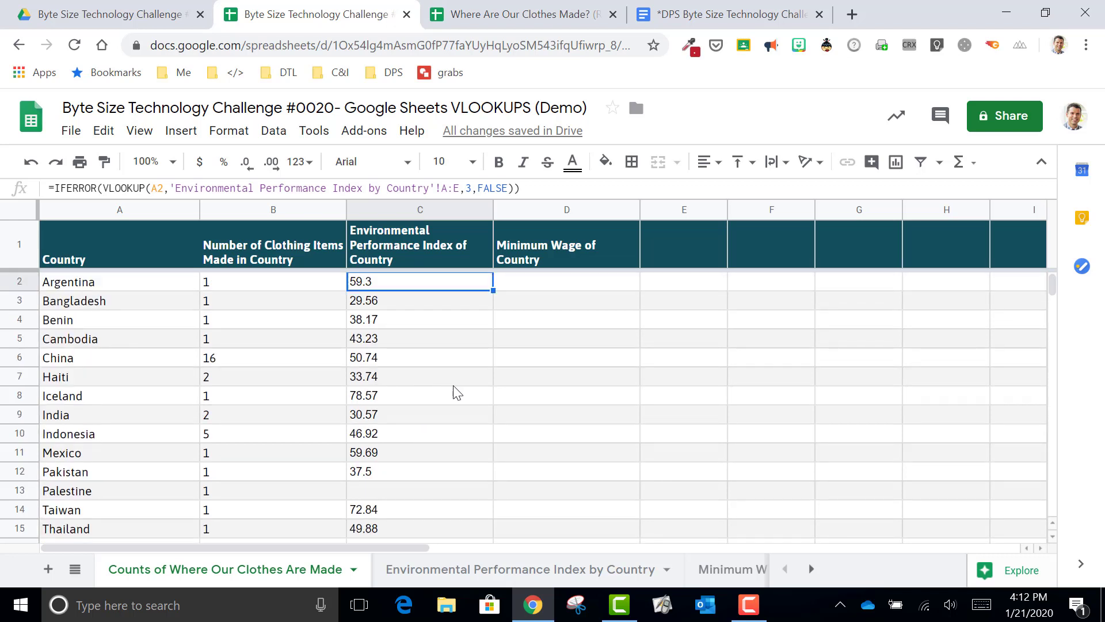